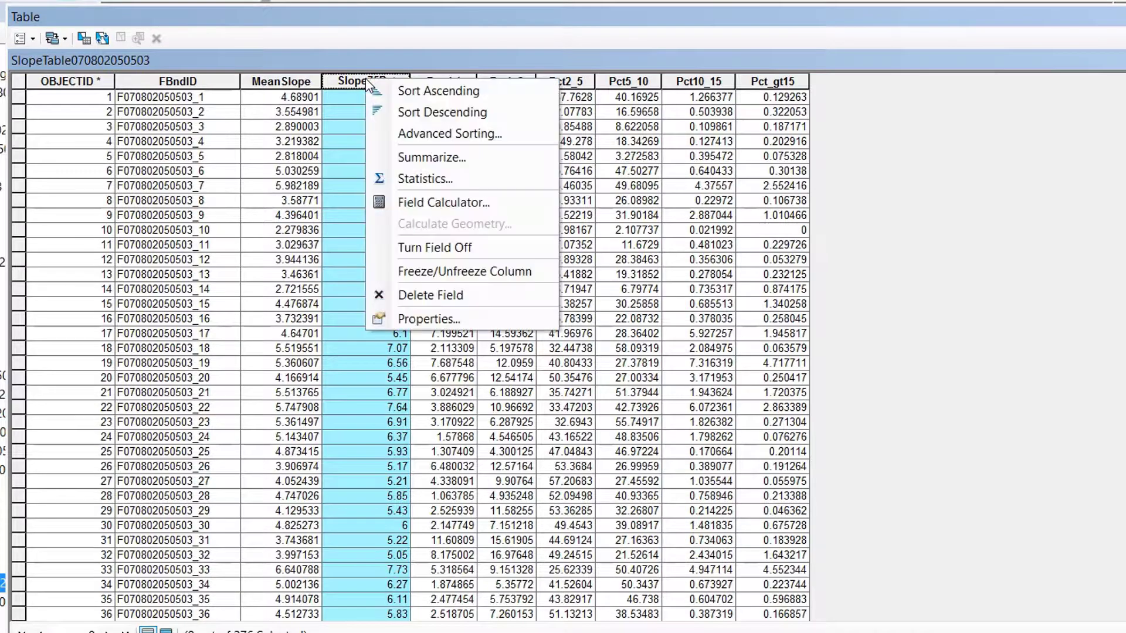
# Step: View the statistics of the Slope75Pct field, examining its mean, minimum and maximum, and close the slope table
pyautogui.click(416, 178)
pyautogui.moveTo(482, 203); pyautogui.dragTo(428, 113)
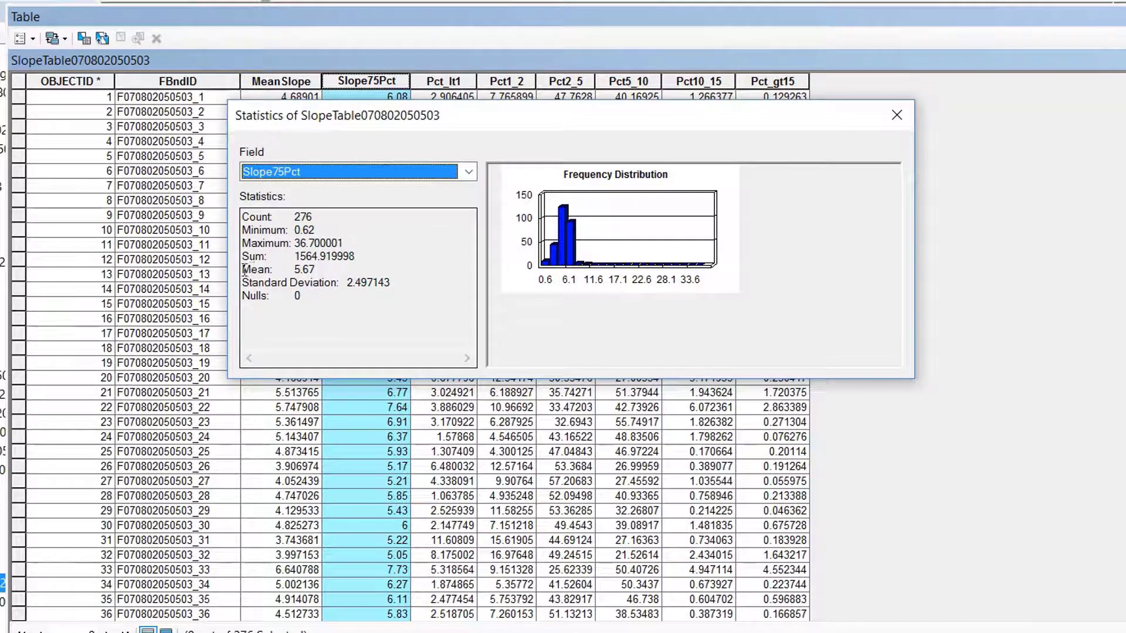
pyautogui.moveTo(243, 269); pyautogui.dragTo(331, 270)
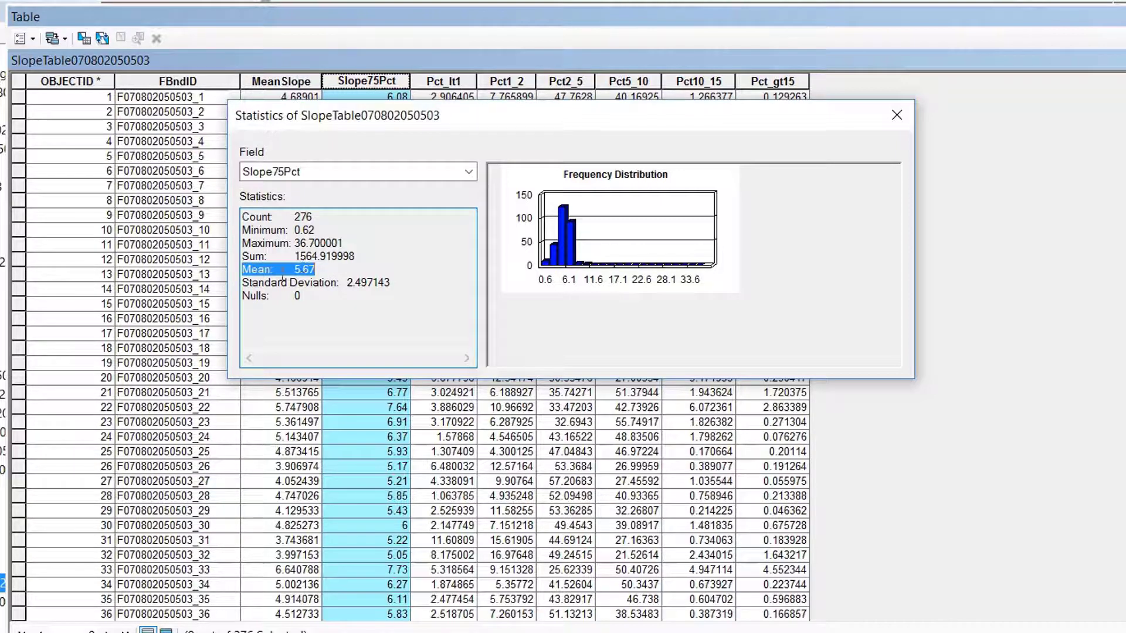
pyautogui.click(327, 268)
pyautogui.moveTo(242, 230); pyautogui.dragTo(321, 229)
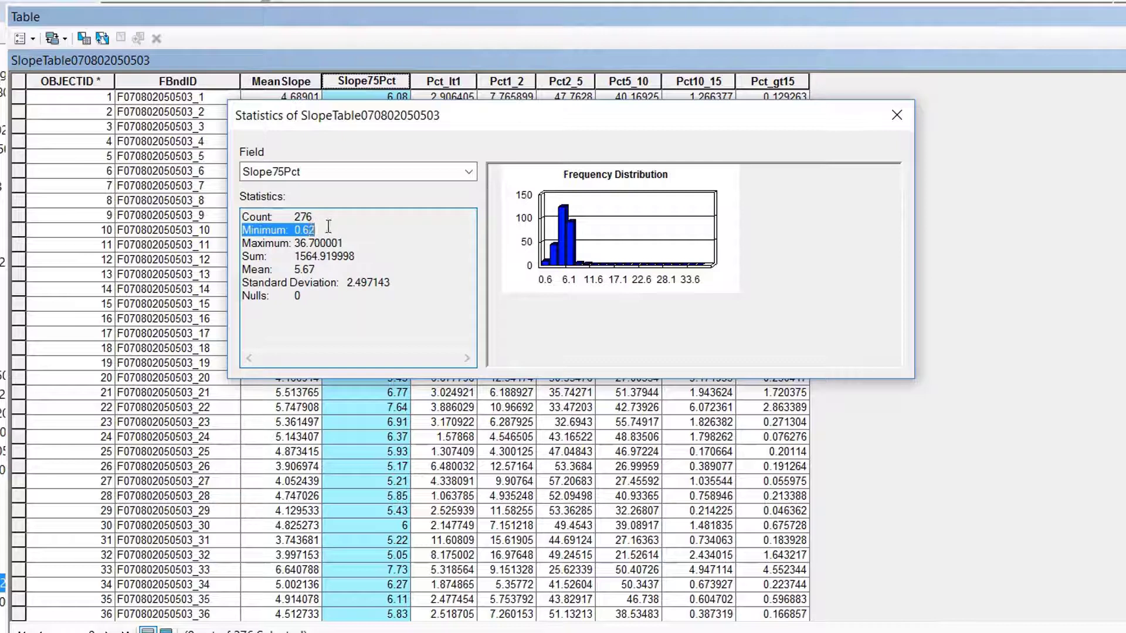
pyautogui.click(321, 232)
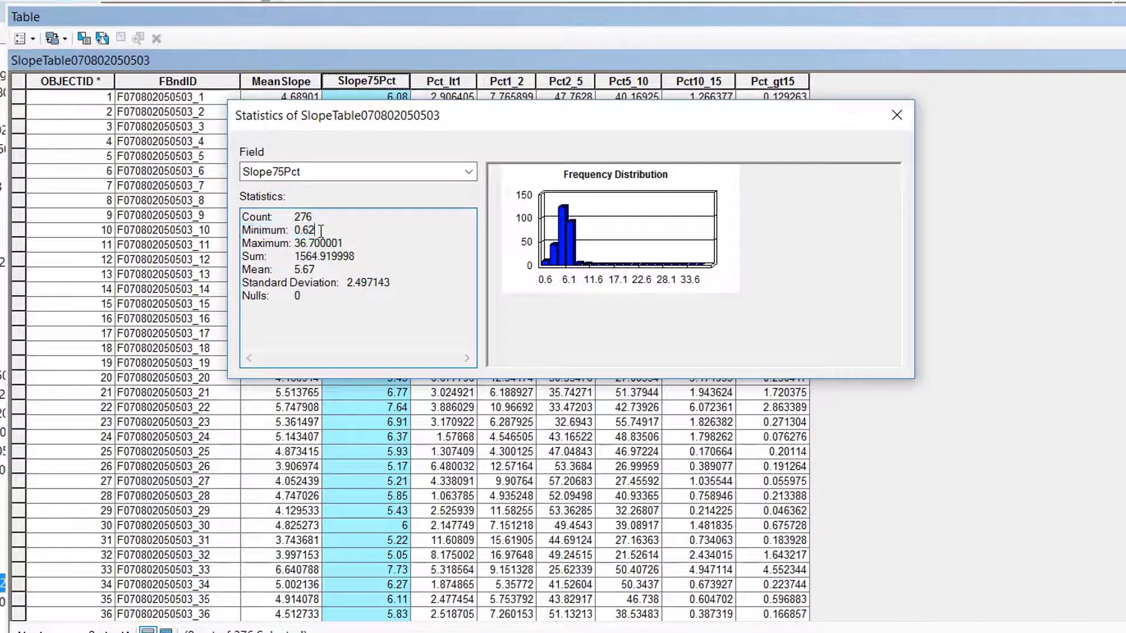
pyautogui.moveTo(250, 243); pyautogui.dragTo(363, 241)
pyautogui.click(362, 241)
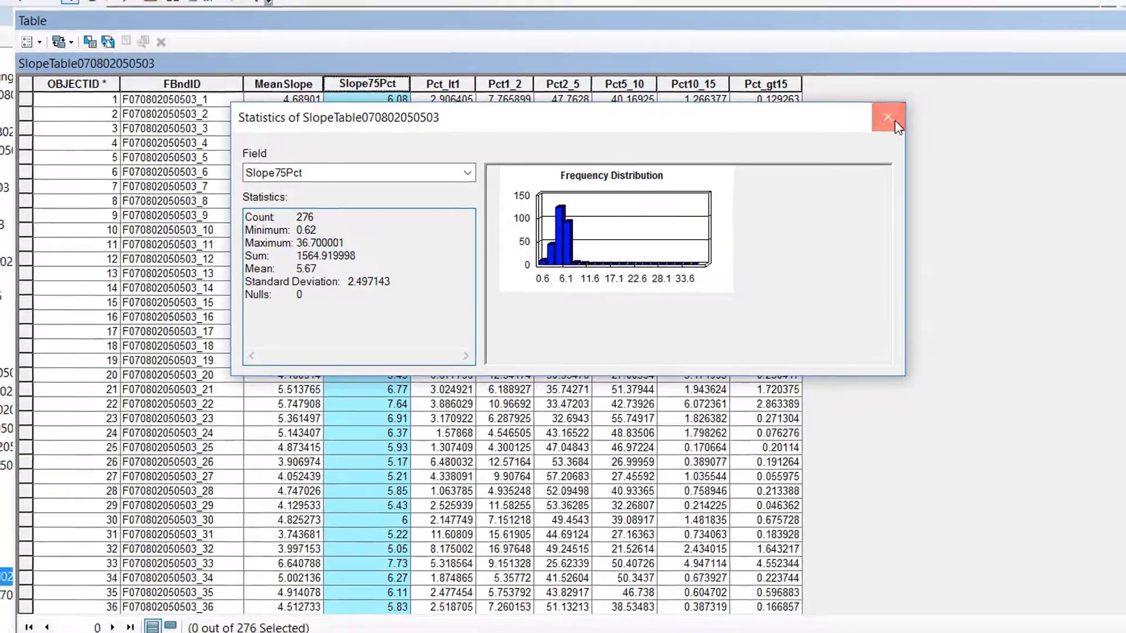
pyautogui.click(902, 118)
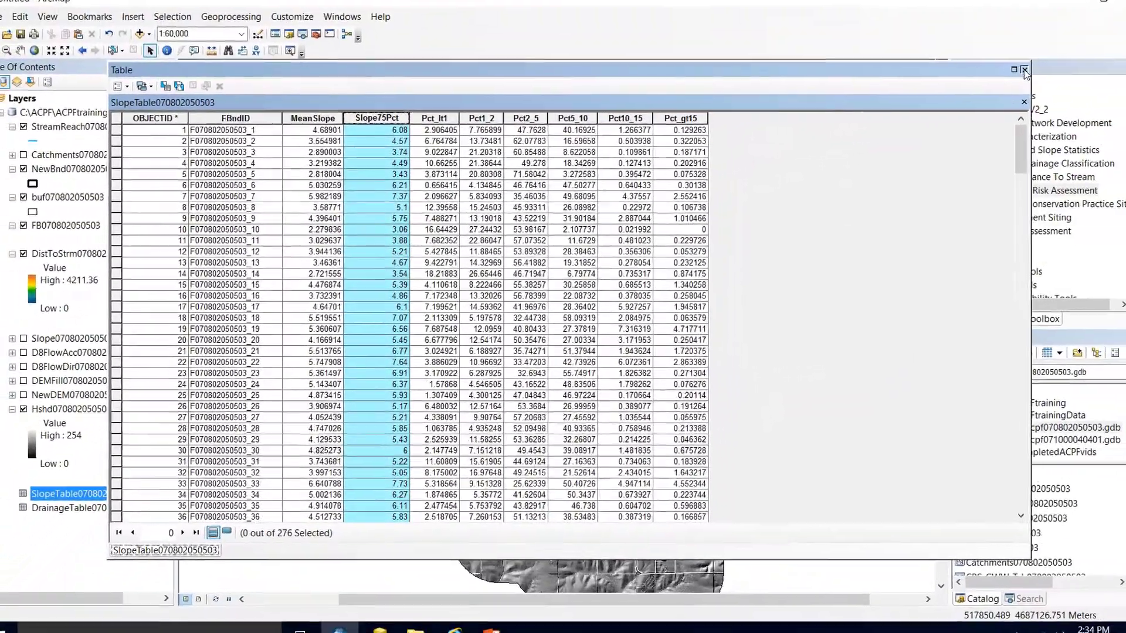
pyautogui.click(1024, 70)
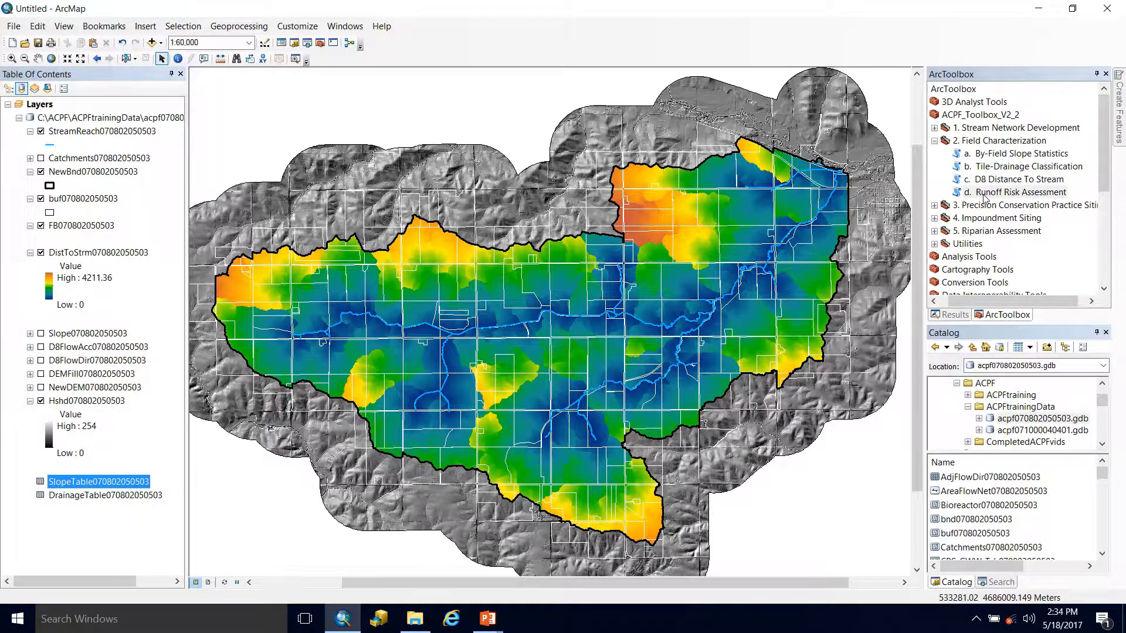
pyautogui.doubleClick(984, 195)
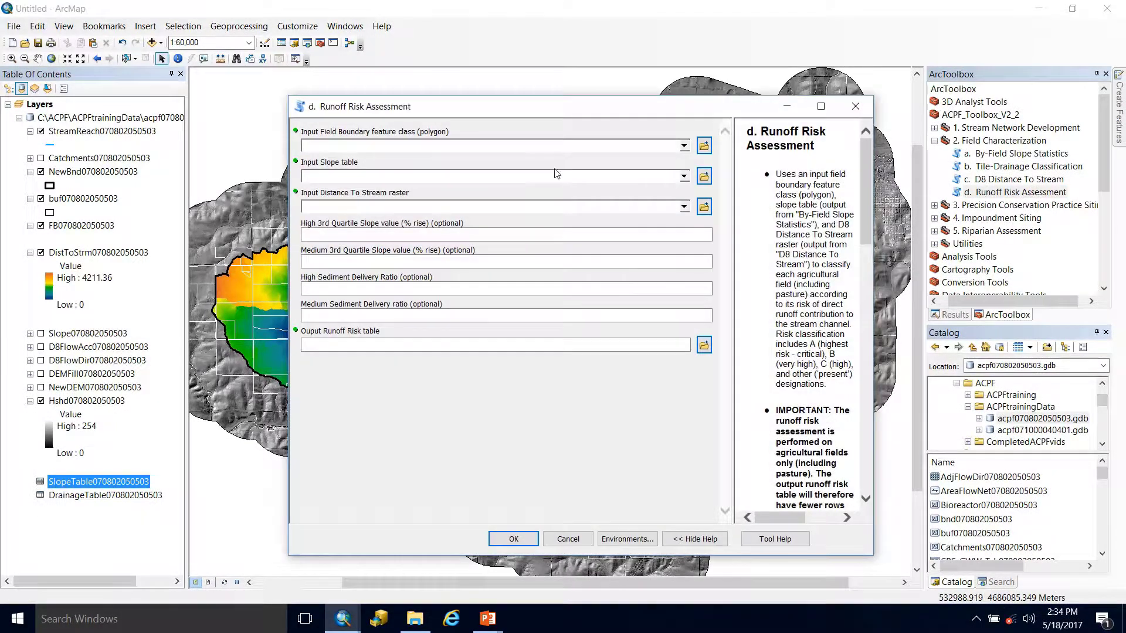
pyautogui.click(364, 148)
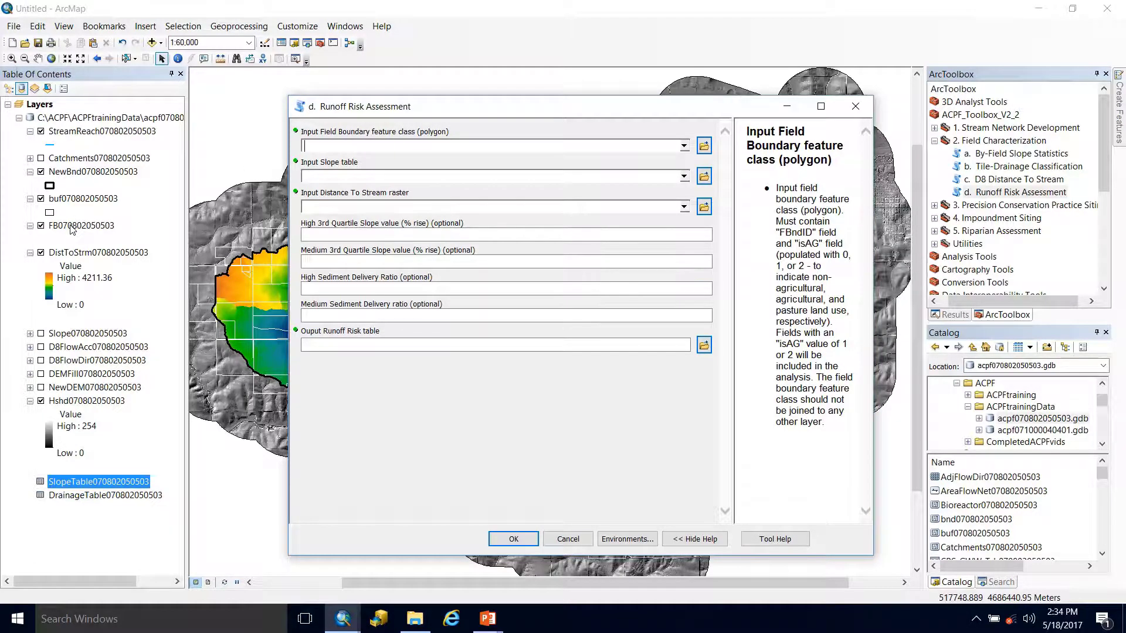
pyautogui.moveTo(71, 229); pyautogui.dragTo(367, 150)
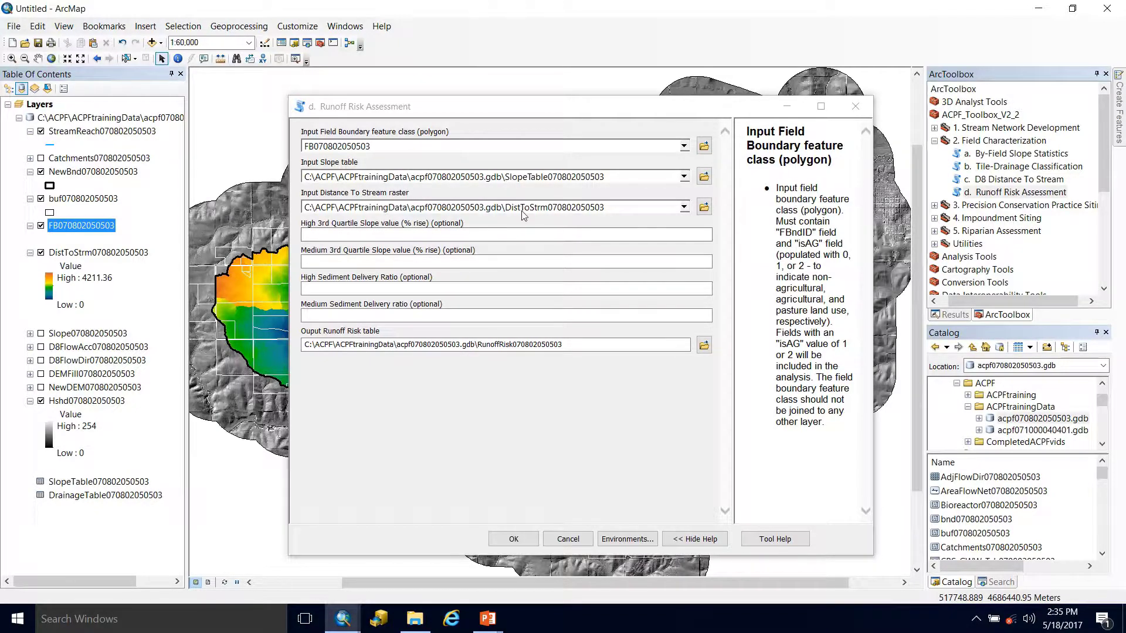
# Step: Set the high 3rd quartile slope to 8 and the medium one to 6, and run the runoff risk tool
pyautogui.click(392, 236)
pyautogui.click(368, 262)
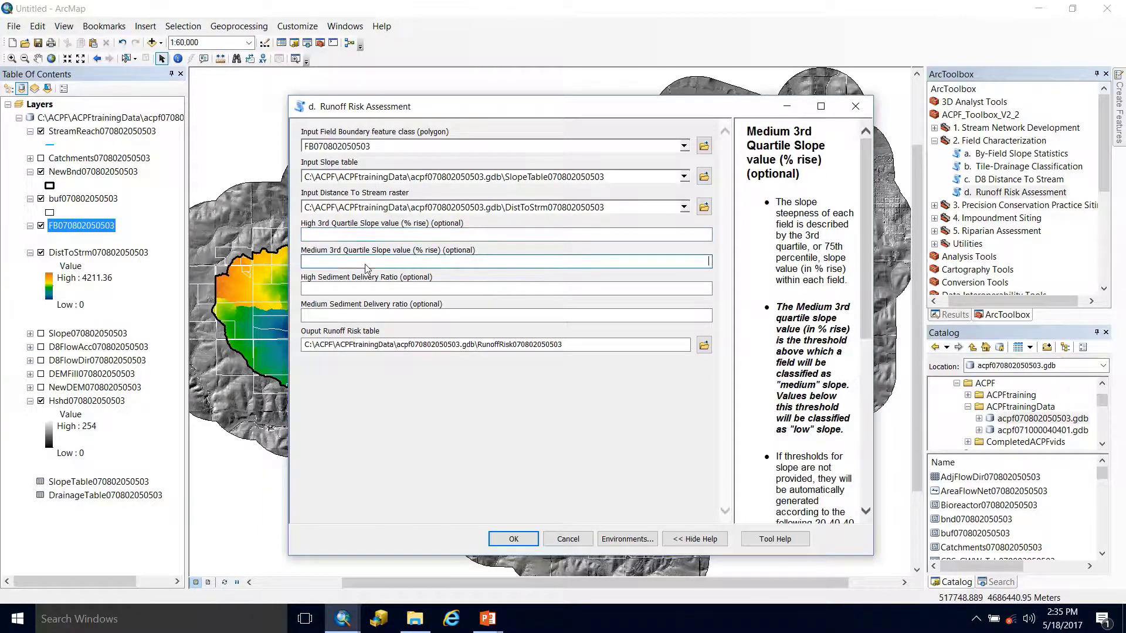
pyautogui.click(379, 234)
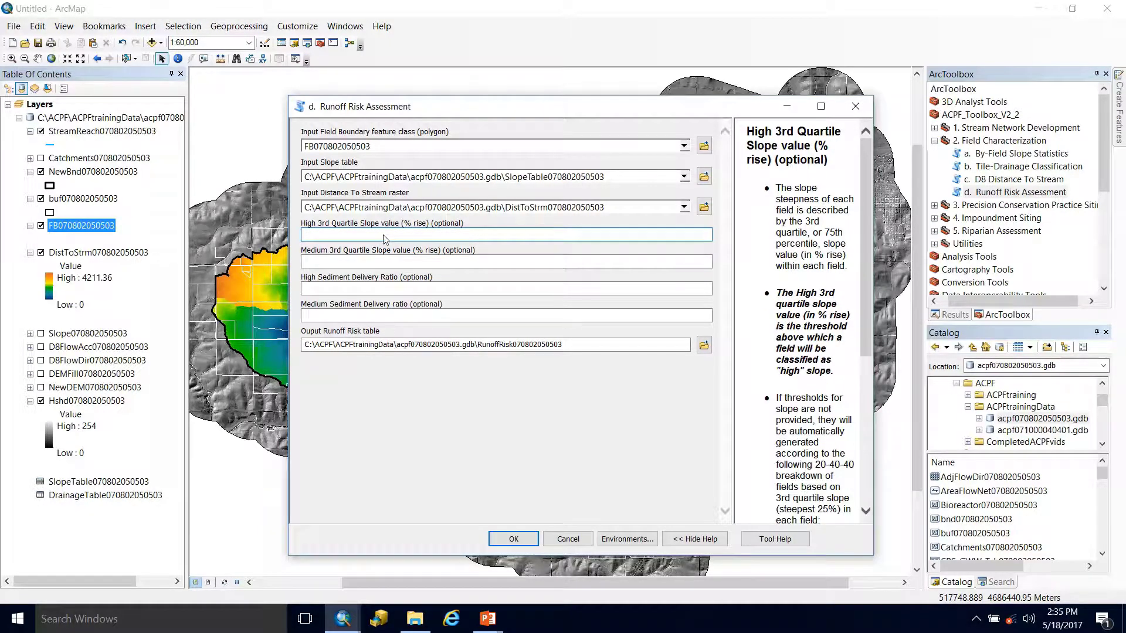
pyautogui.click(360, 267)
pyautogui.click(362, 235)
pyautogui.click(575, 261)
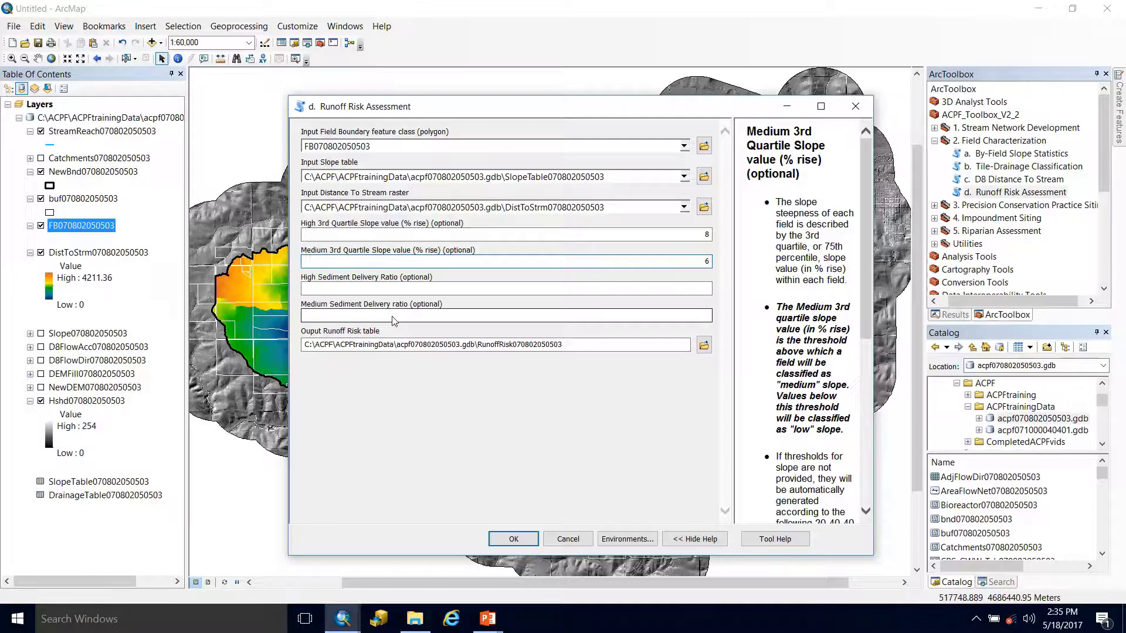
pyautogui.click(467, 421)
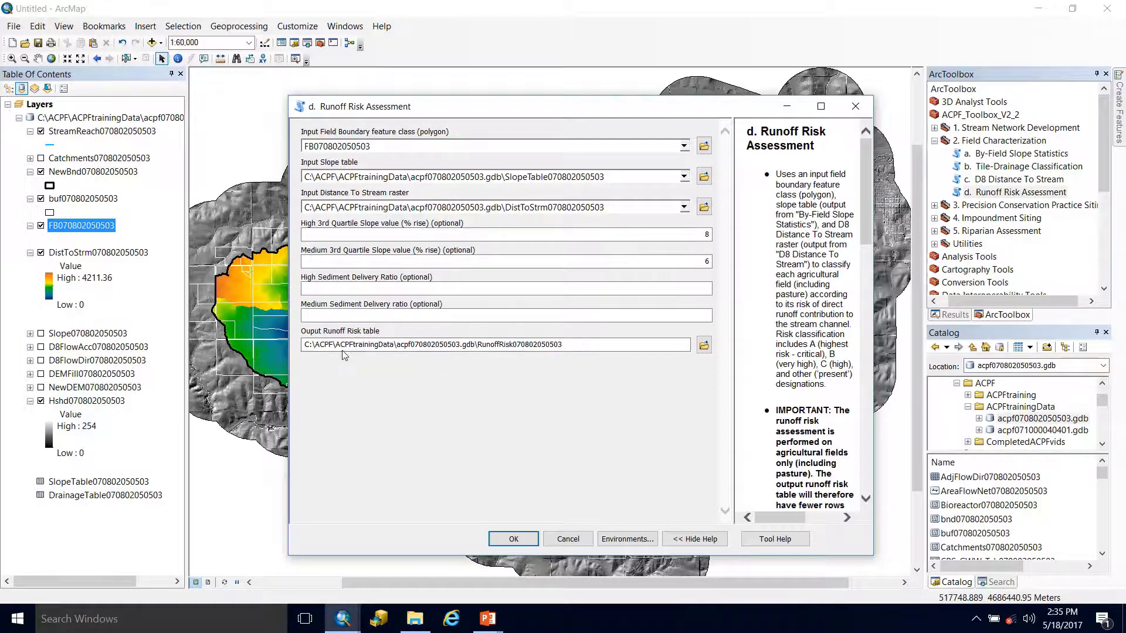
pyautogui.click(500, 540)
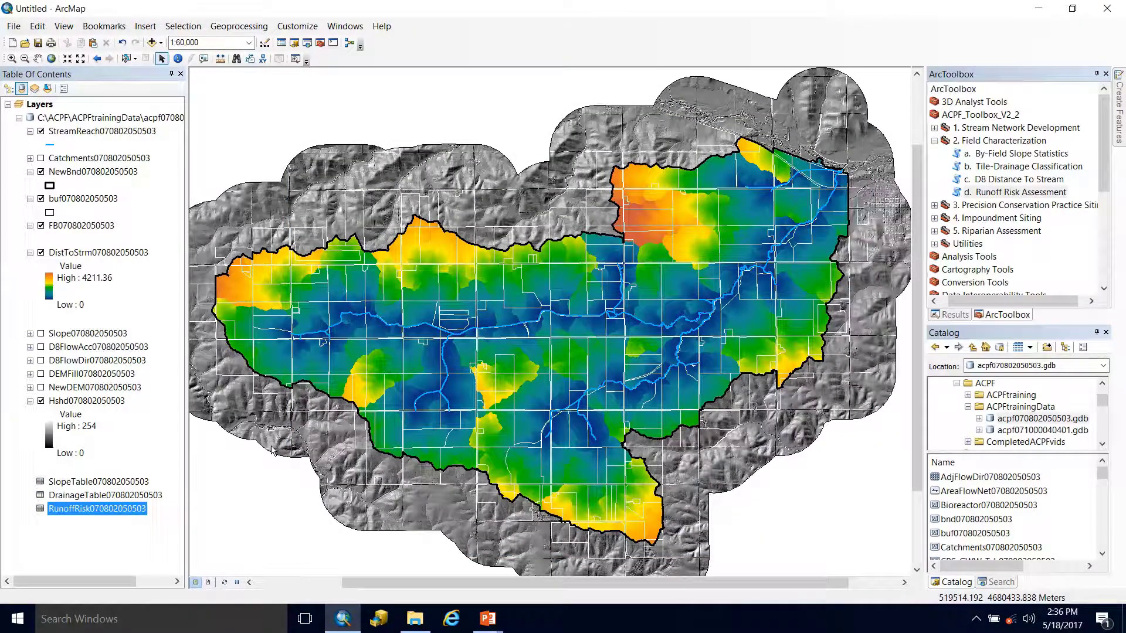
# Step: Show the layers by drawing order and return the table of contents to the listing by source
pyautogui.click(69, 514)
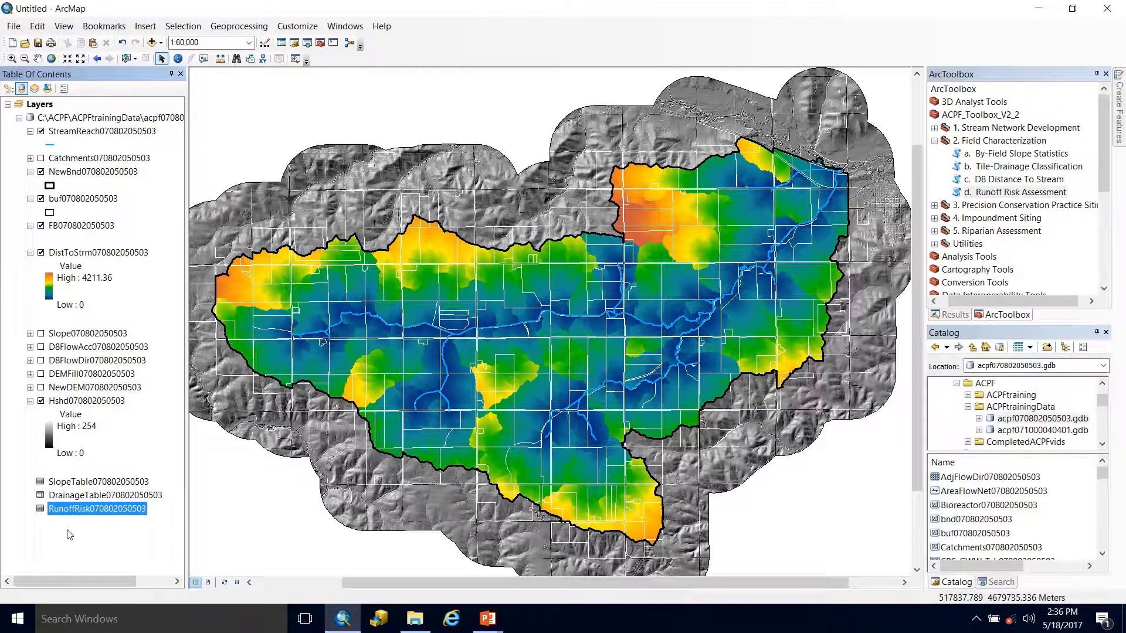
pyautogui.click(69, 534)
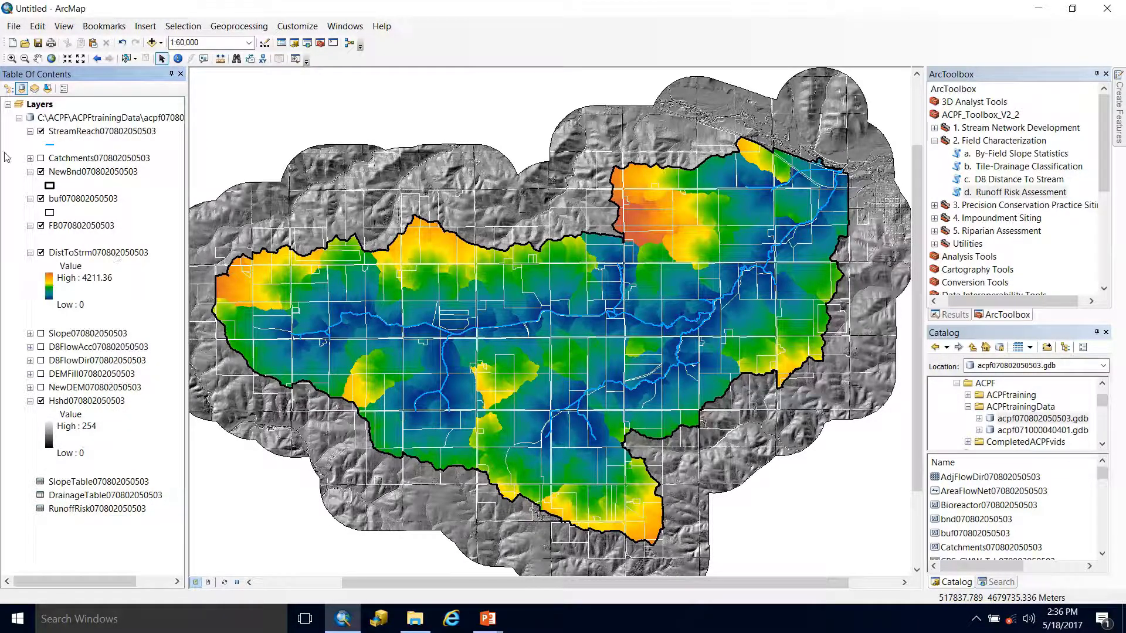
pyautogui.click(8, 88)
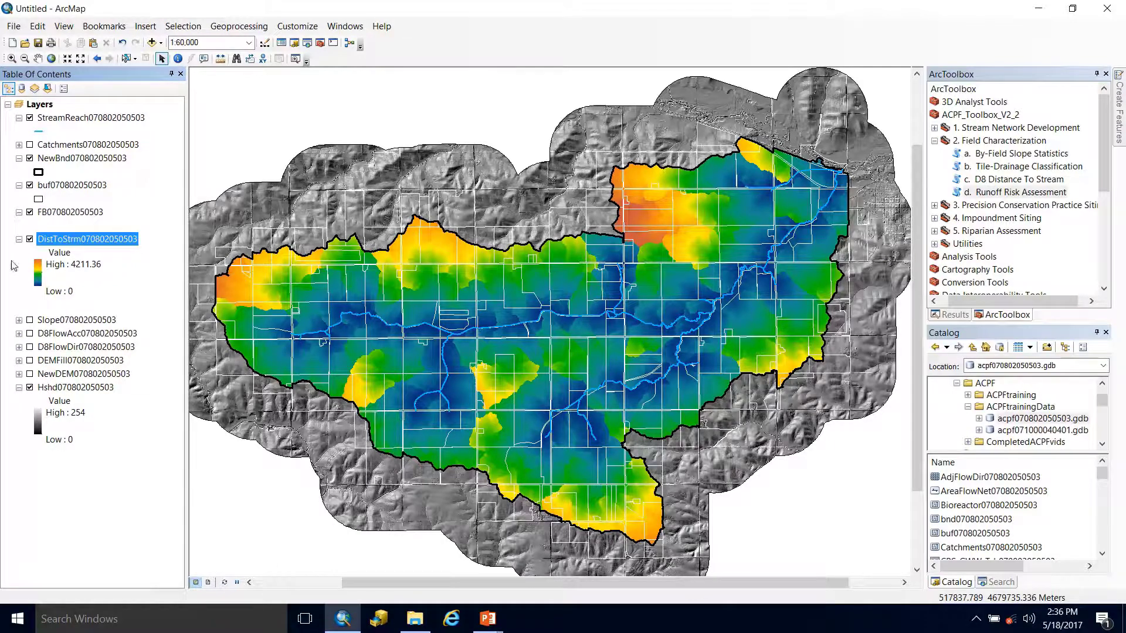
pyautogui.click(50, 216)
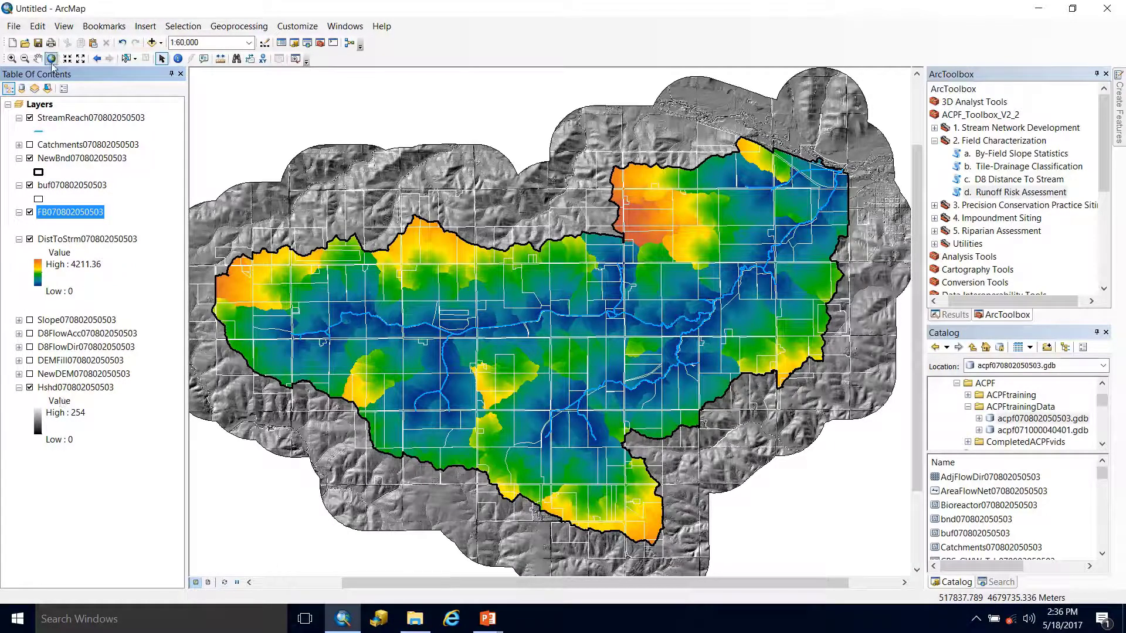
pyautogui.click(22, 88)
pyautogui.rightClick(79, 515)
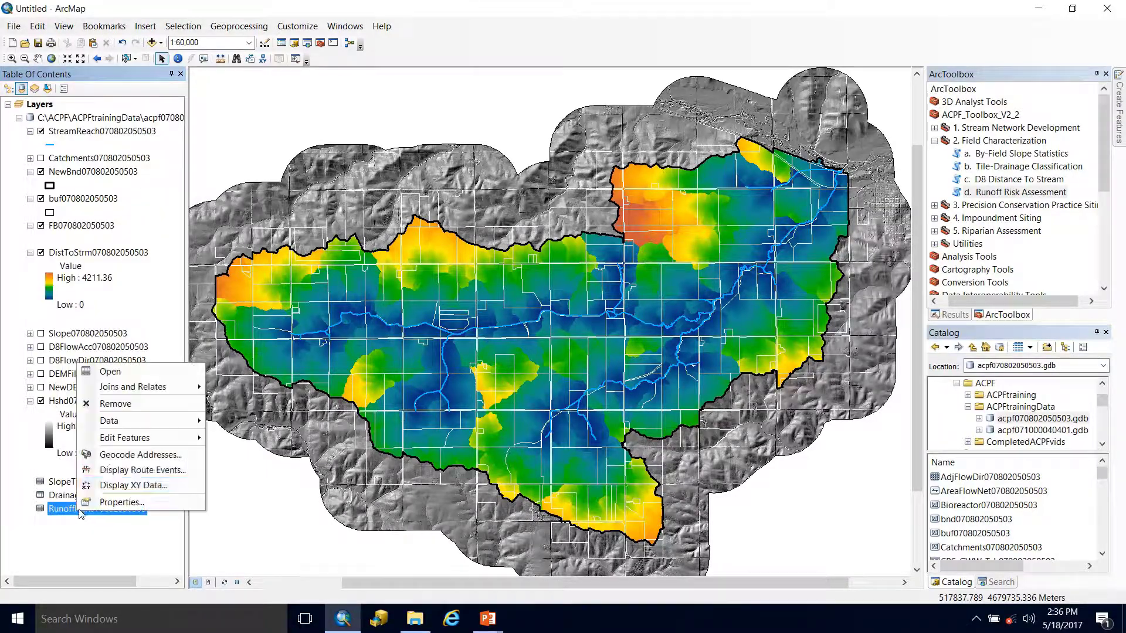
pyautogui.click(124, 375)
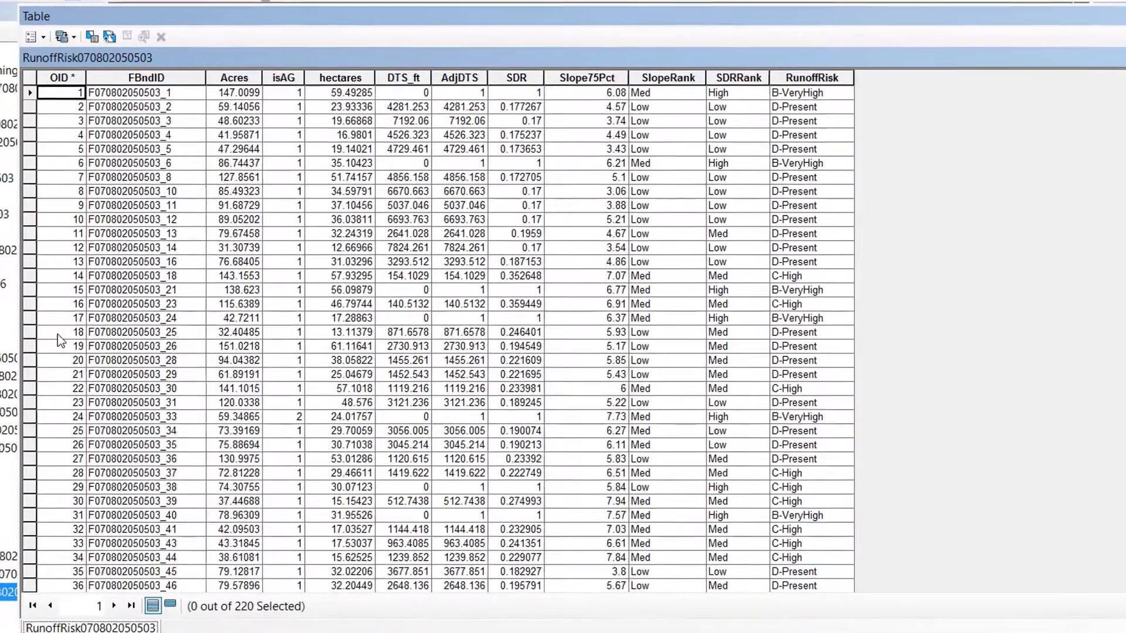
pyautogui.click(183, 78)
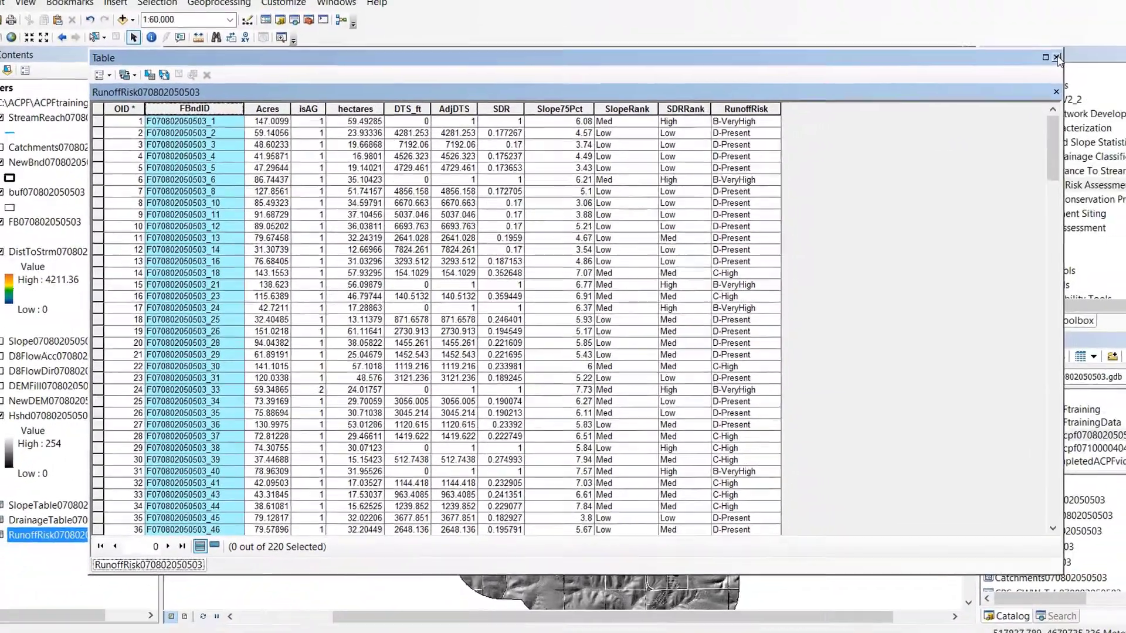
pyautogui.click(1057, 57)
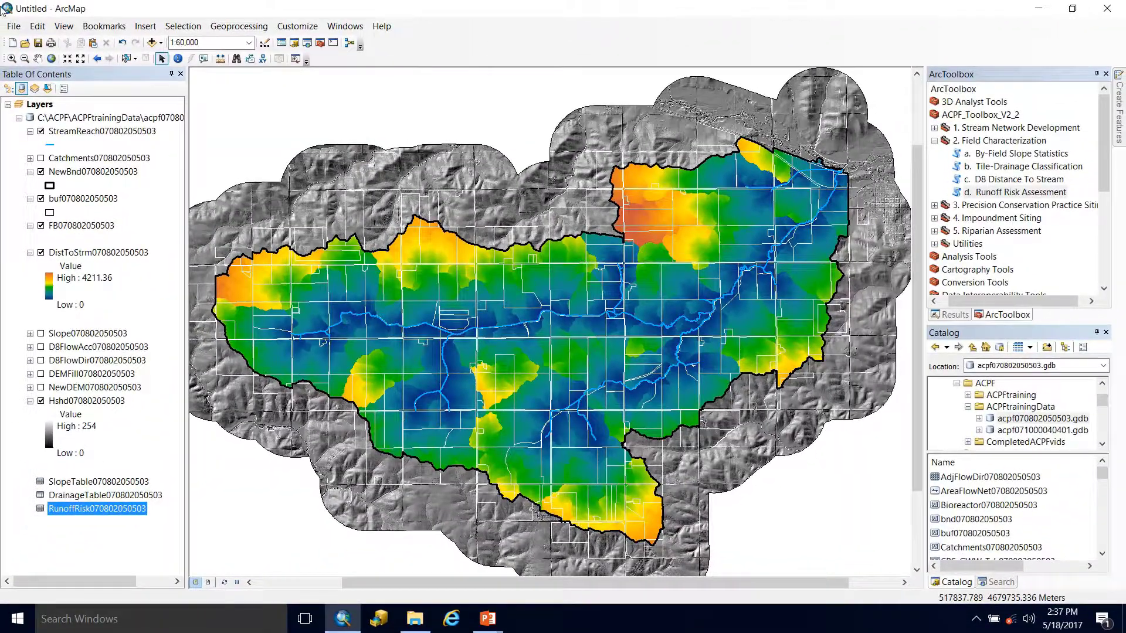
pyautogui.rightClick(73, 226)
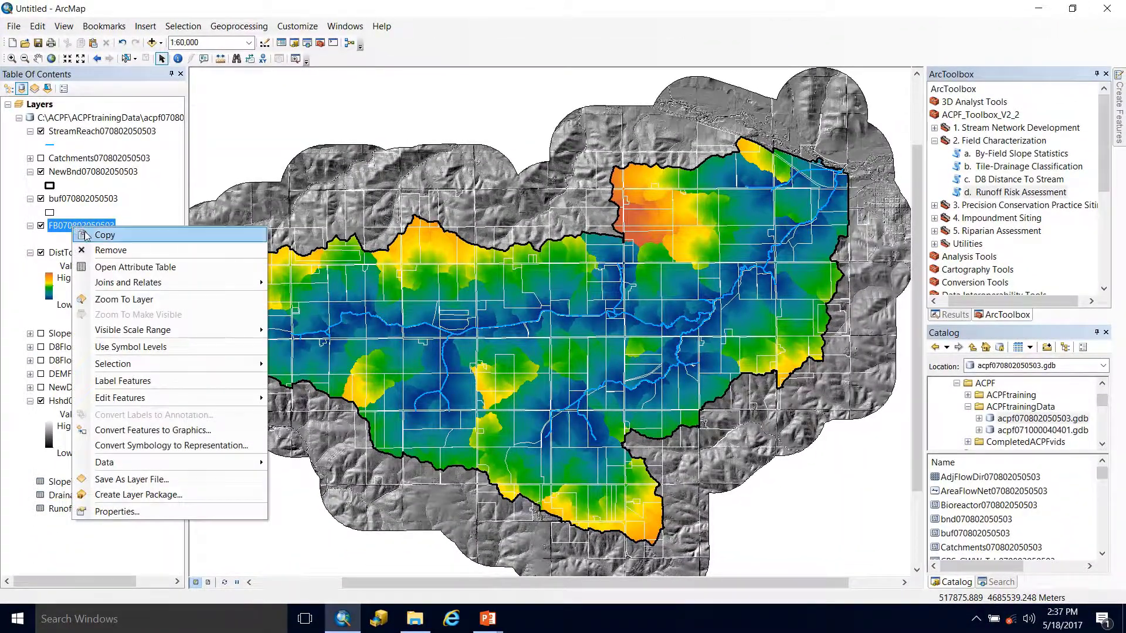
pyautogui.moveTo(252, 282)
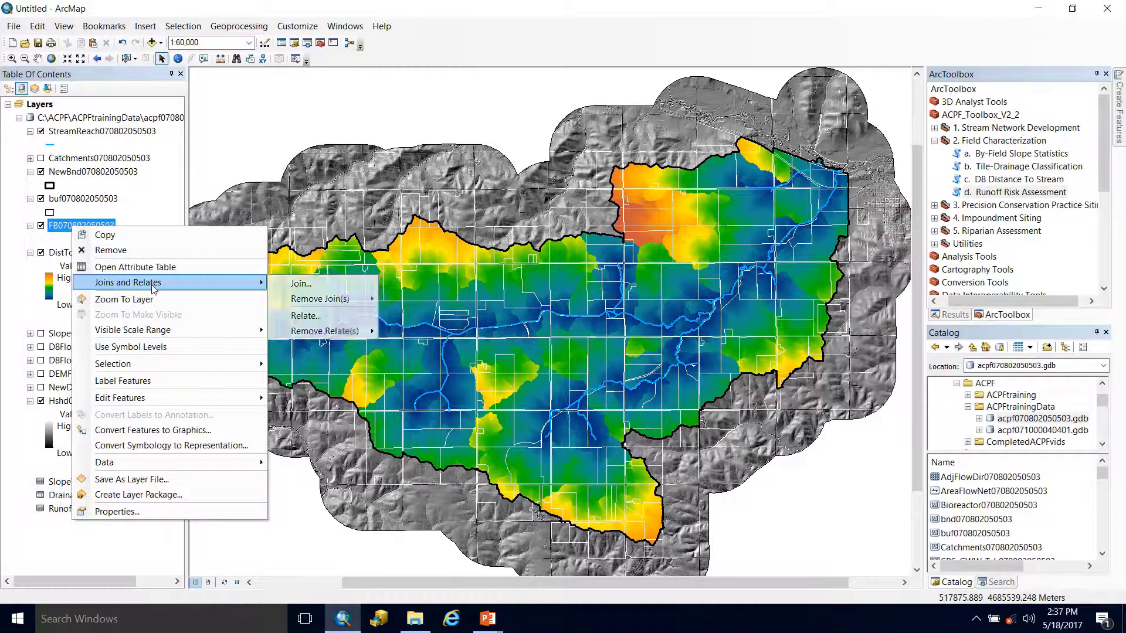
pyautogui.click(320, 284)
pyautogui.click(653, 253)
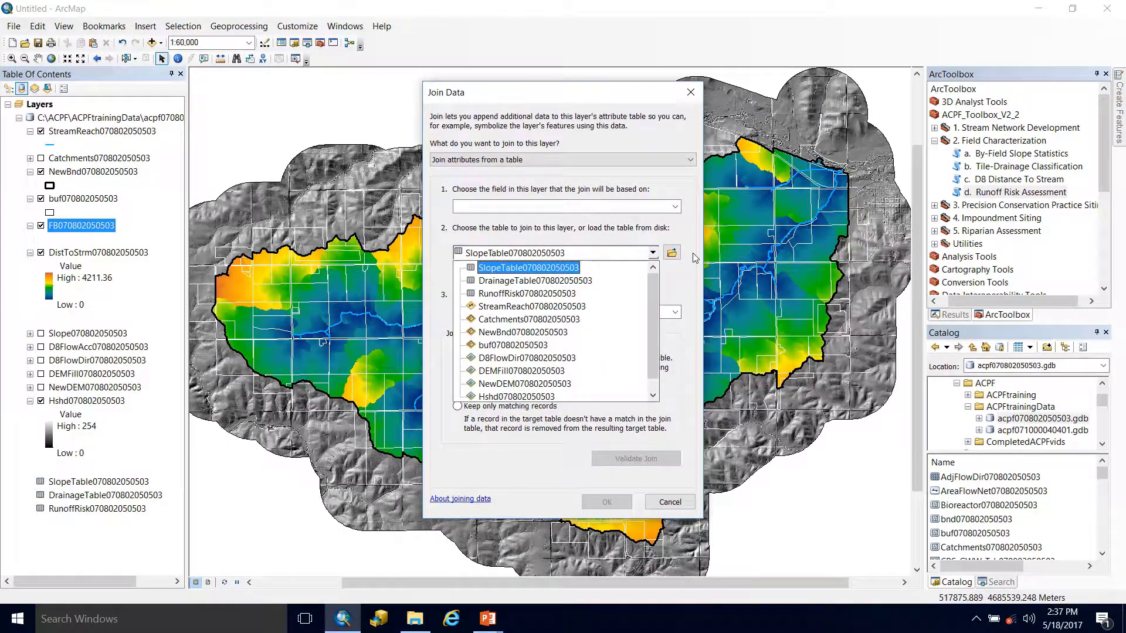
pyautogui.click(524, 295)
pyautogui.click(505, 209)
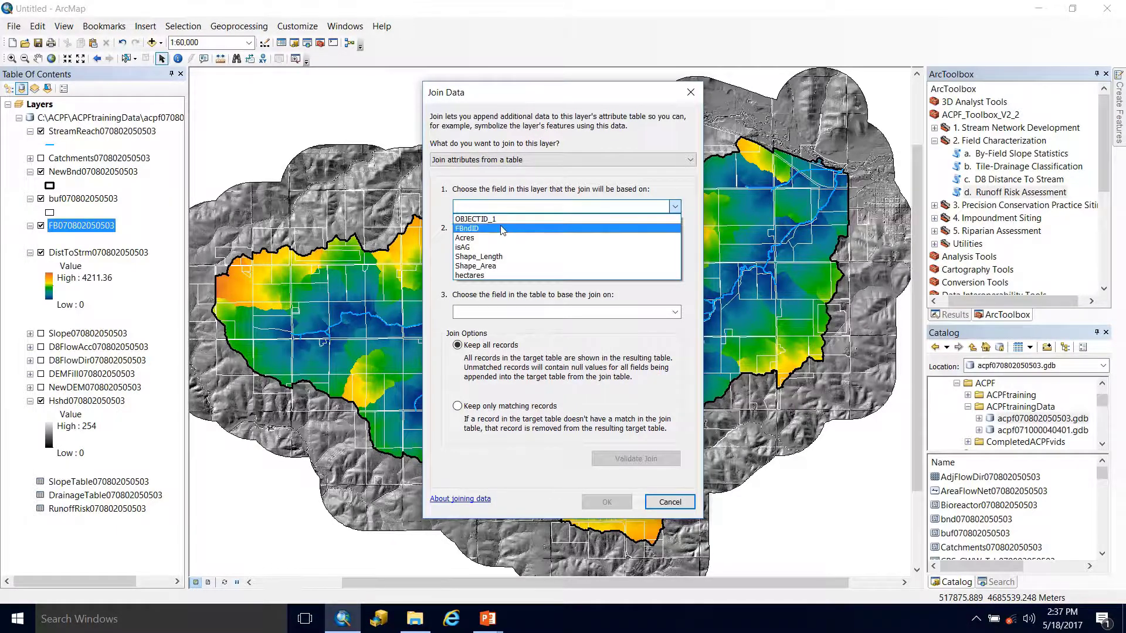
pyautogui.click(503, 219)
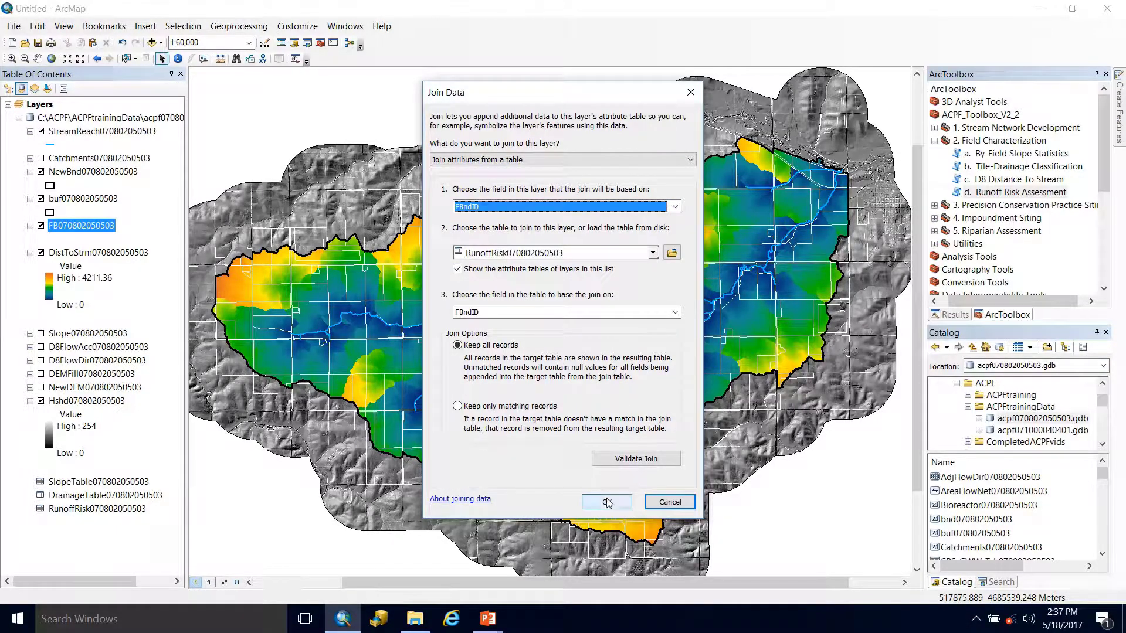
pyautogui.click(622, 500)
pyautogui.click(40, 253)
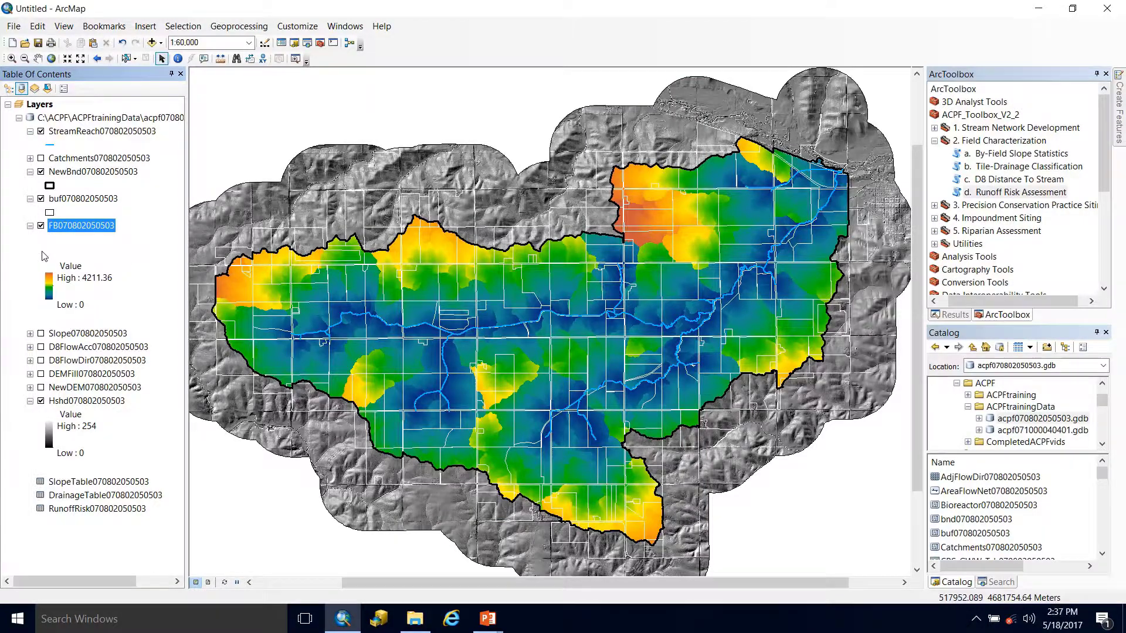
pyautogui.doubleClick(70, 227)
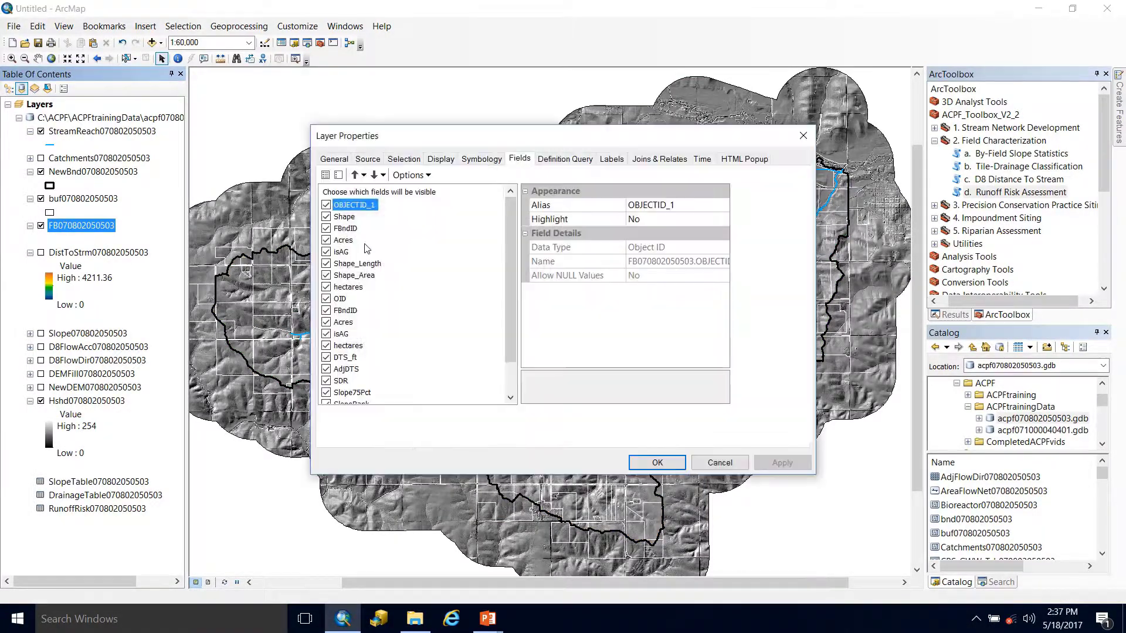
pyautogui.click(468, 160)
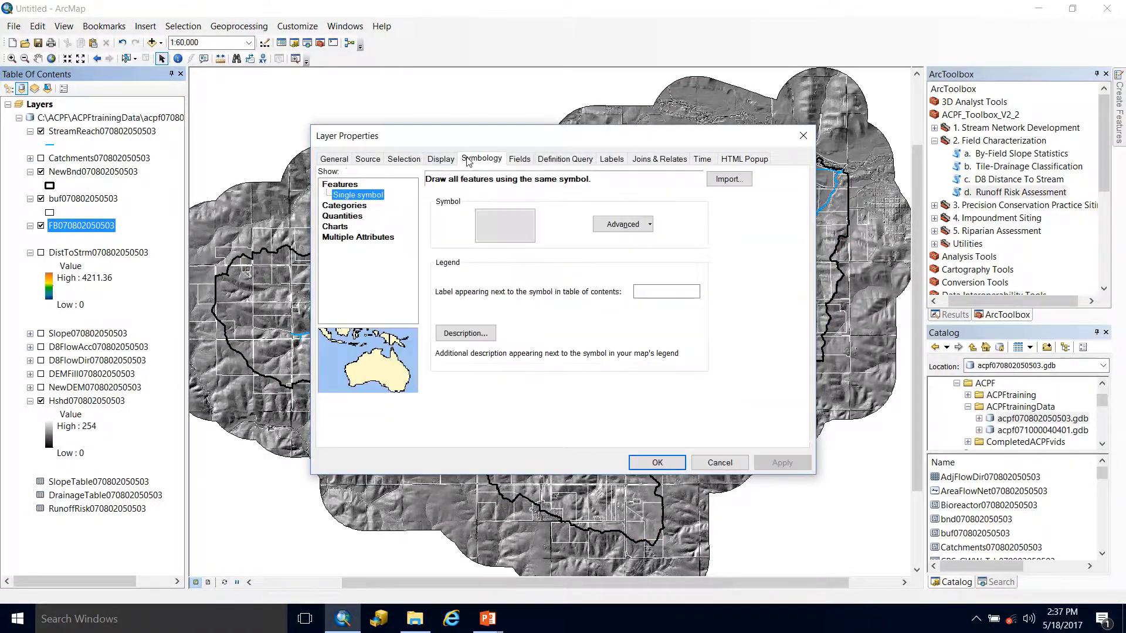
pyautogui.click(345, 205)
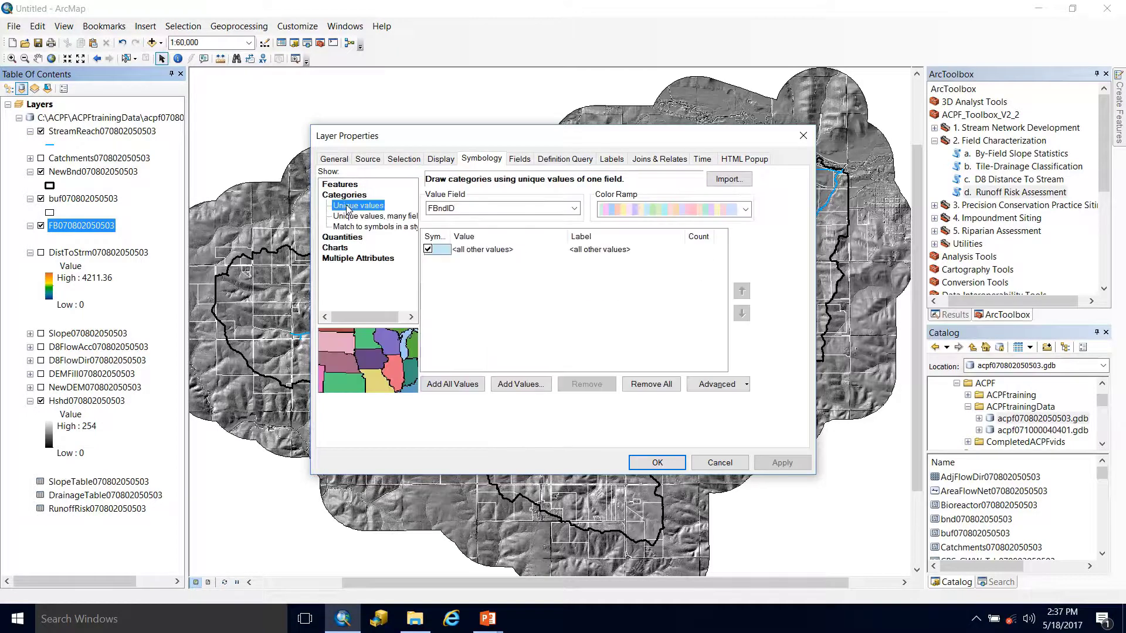
pyautogui.click(529, 210)
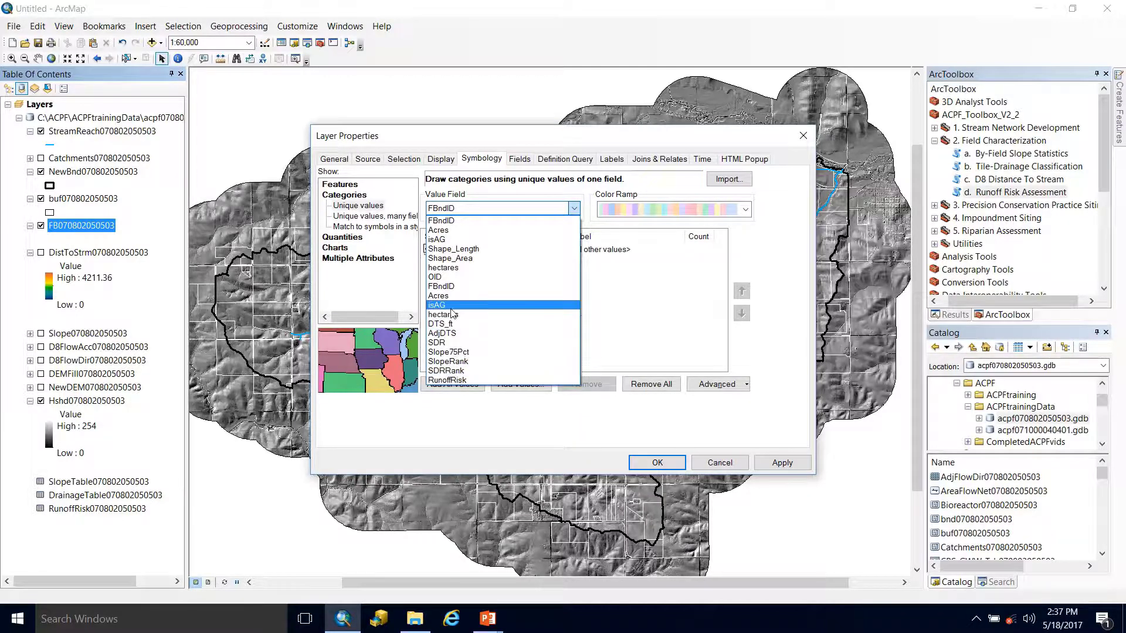
pyautogui.click(481, 381)
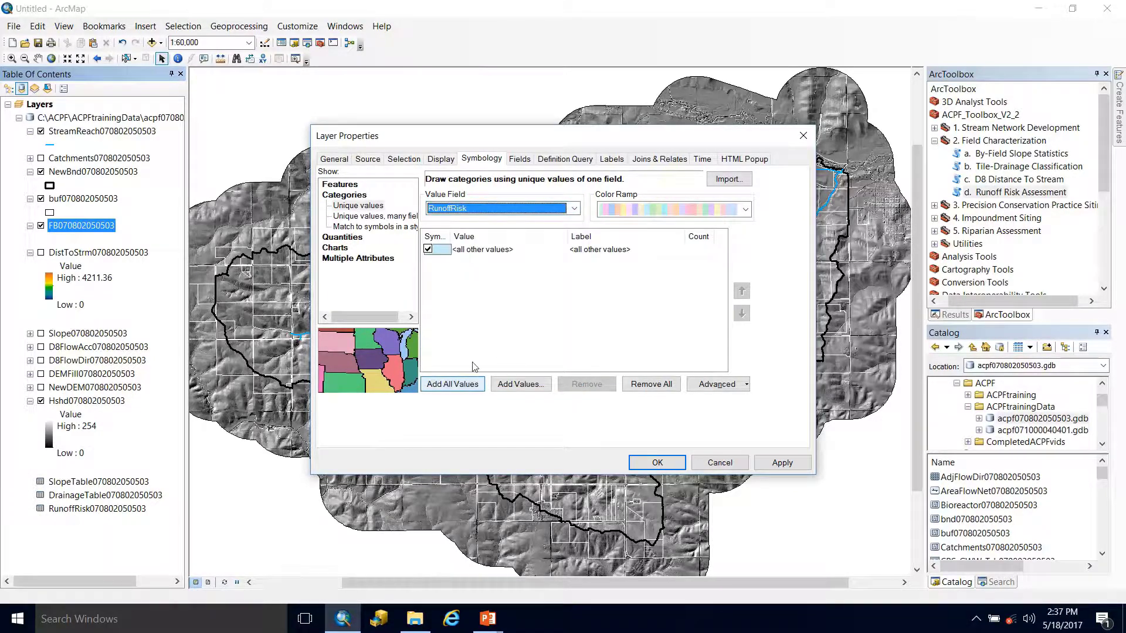
pyautogui.click(446, 383)
pyautogui.click(429, 250)
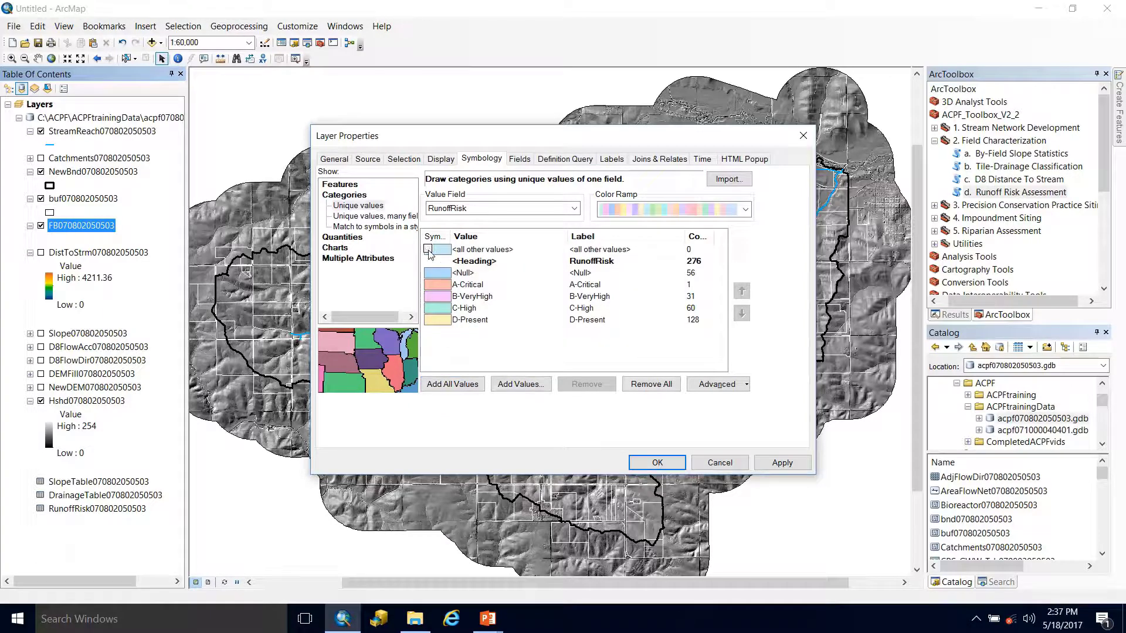
# Step: Give the <Null> class of RunoffRisk the Hollow symbol so those fields have no fill
pyautogui.click(433, 275)
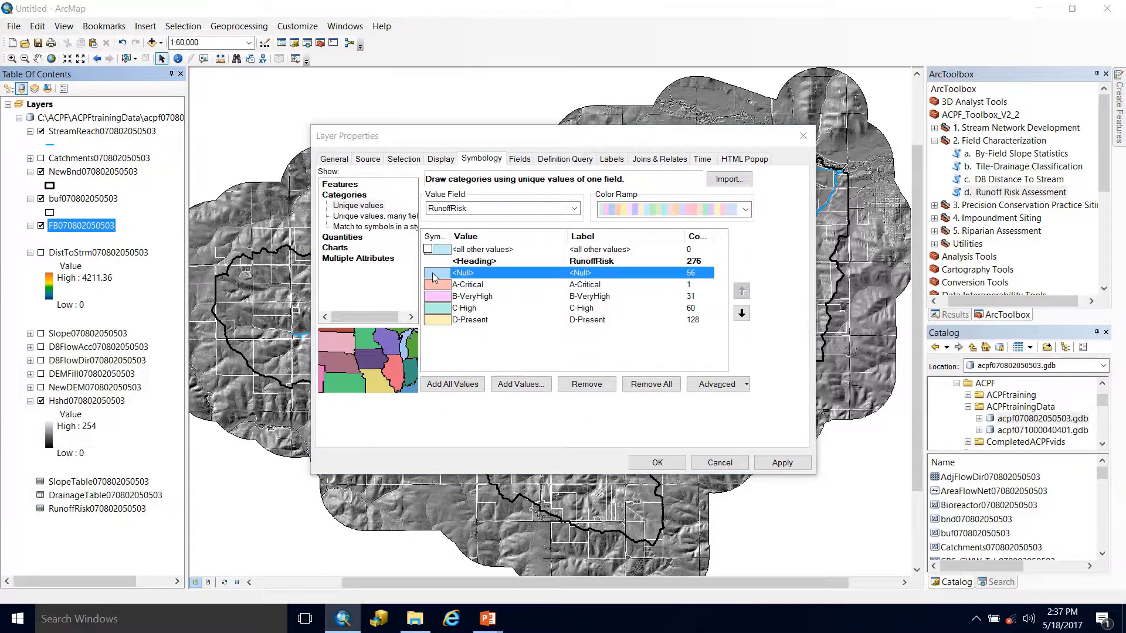
pyautogui.doubleClick(435, 278)
pyautogui.click(562, 221)
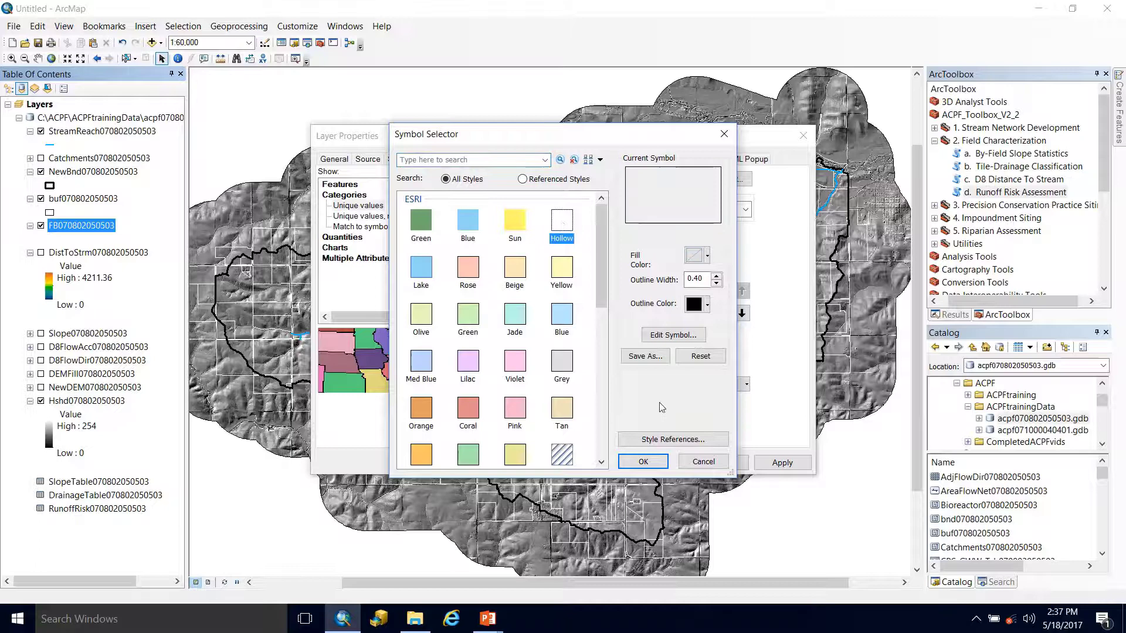
pyautogui.click(655, 466)
# Step: Set the fill colour of the A-Critical class to bright red
pyautogui.click(442, 286)
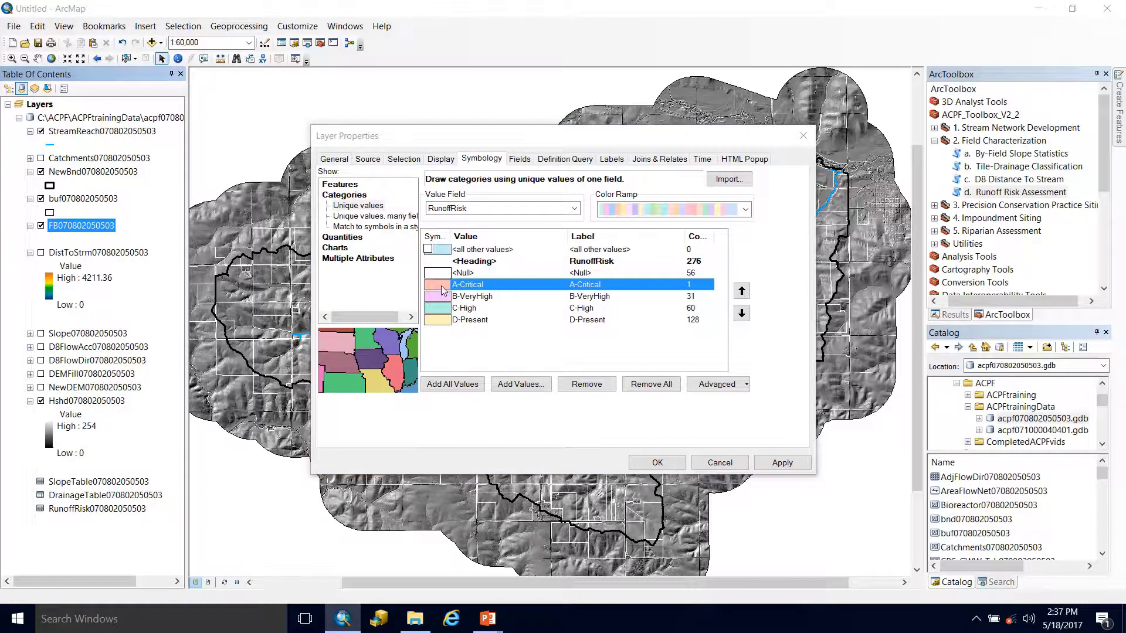
pyautogui.doubleClick(443, 289)
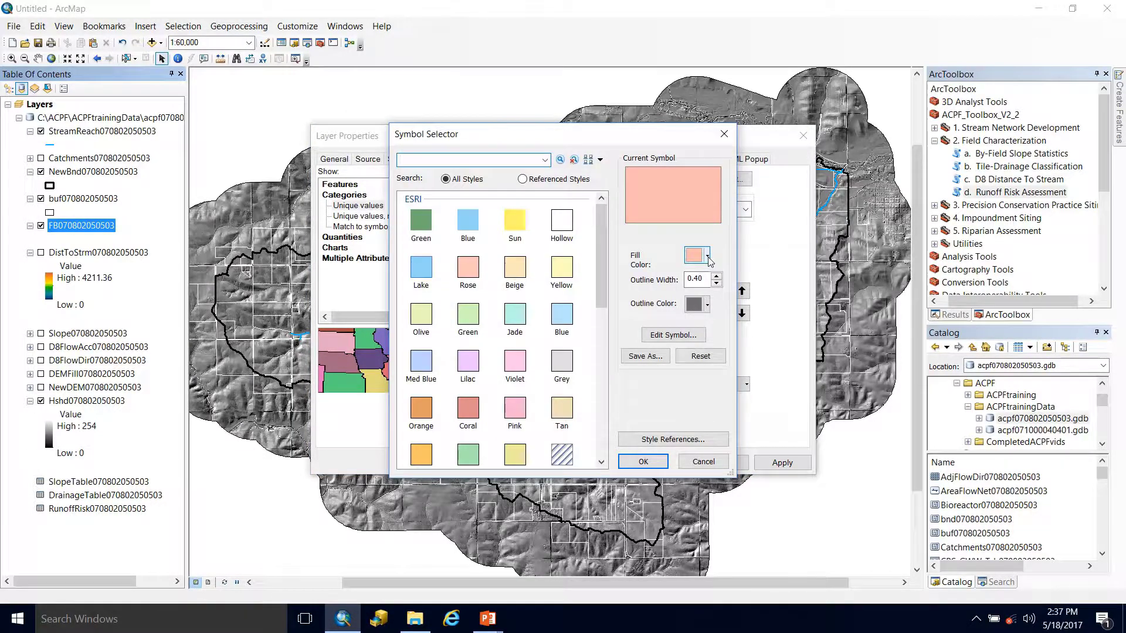
pyautogui.click(708, 256)
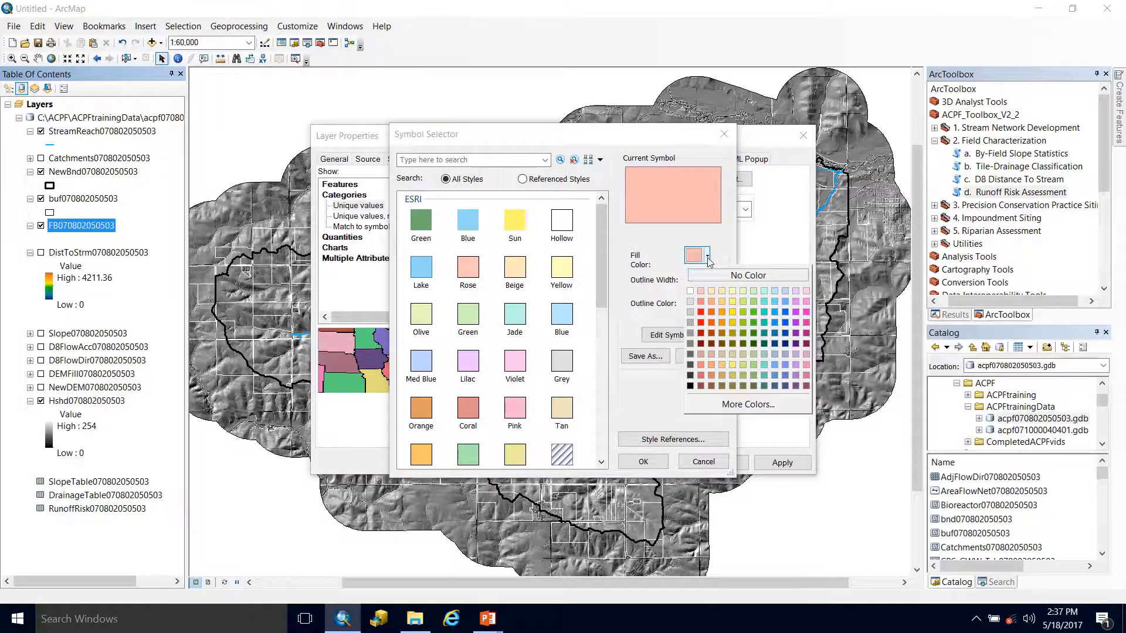
pyautogui.click(702, 313)
pyautogui.click(643, 461)
# Step: Set the fill colour of the B-VeryHigh class to orange and of the C-High class to yellow
pyautogui.doubleClick(440, 297)
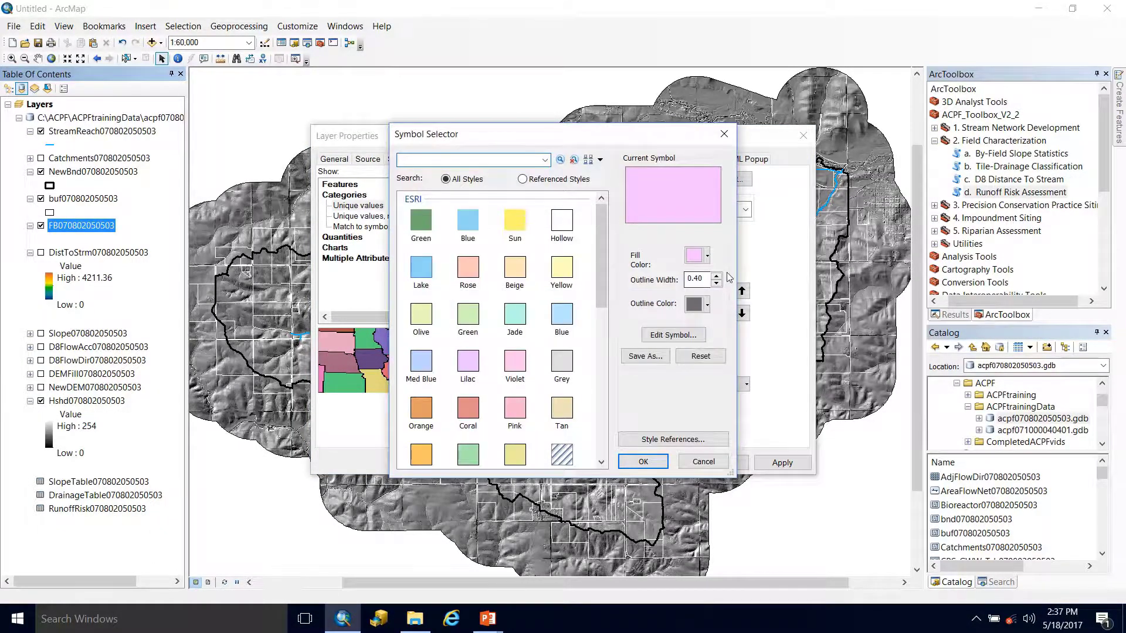
pyautogui.click(707, 256)
pyautogui.click(722, 313)
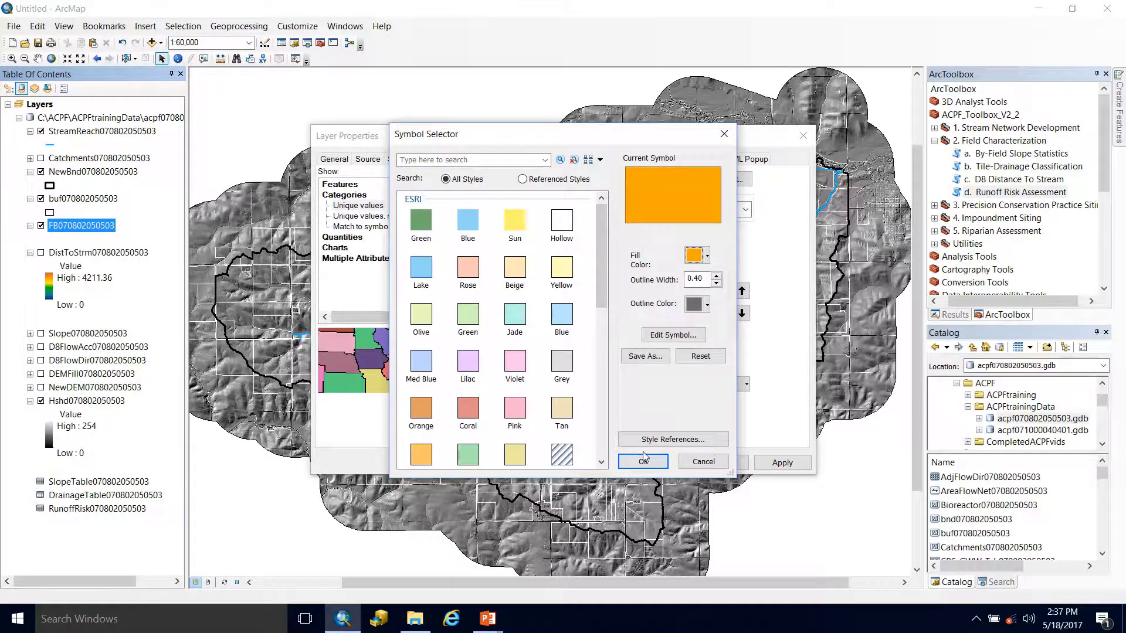
pyautogui.click(643, 461)
pyautogui.doubleClick(438, 308)
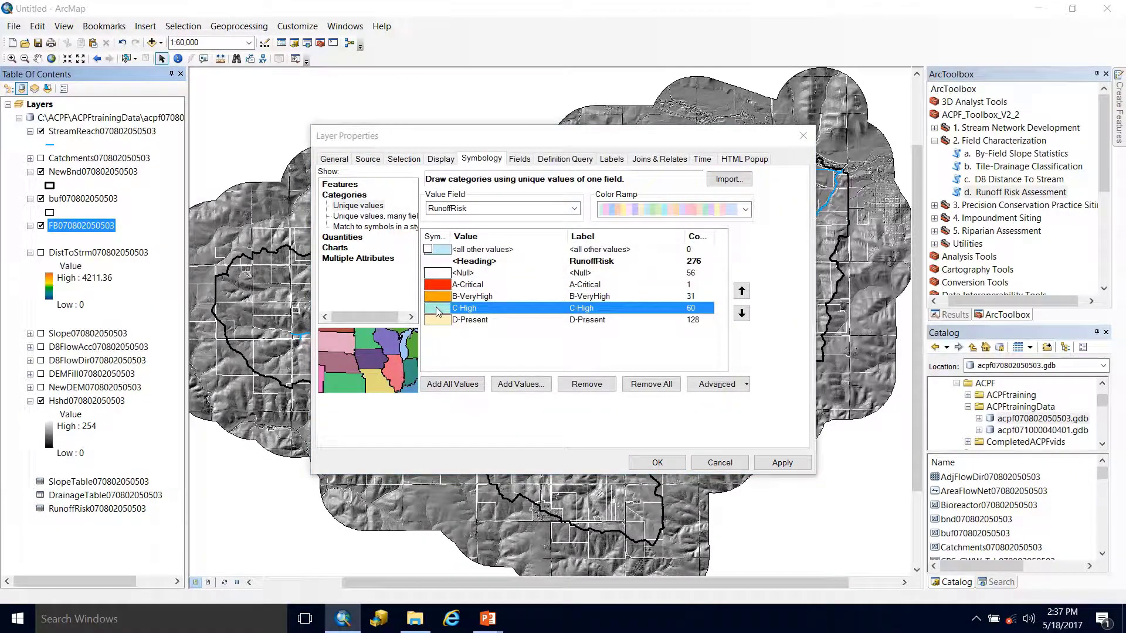
pyautogui.click(707, 256)
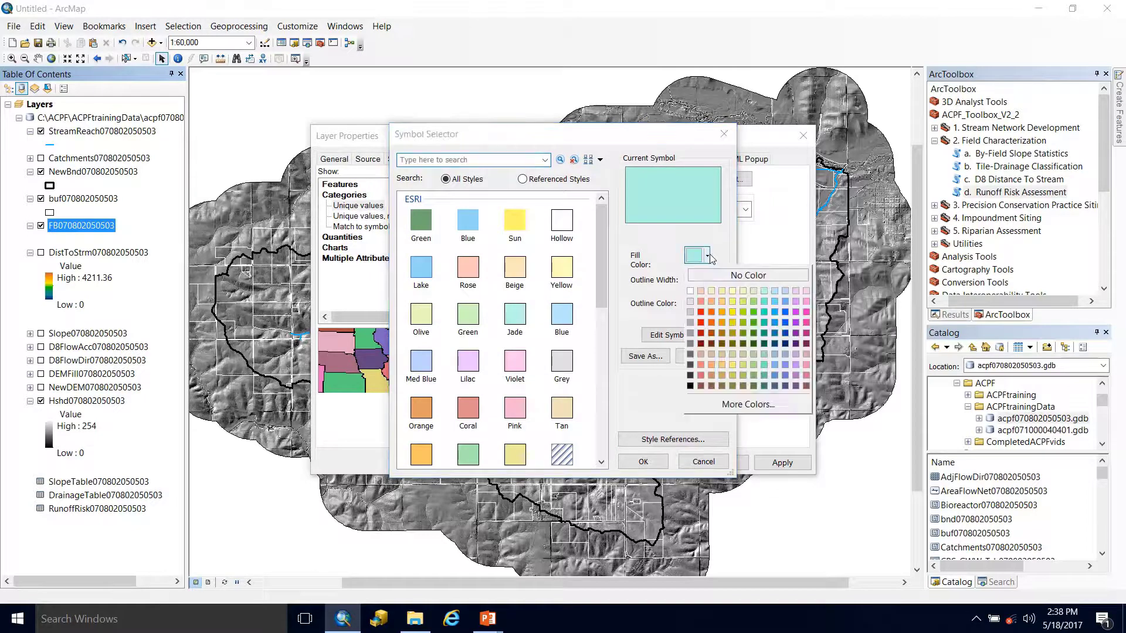
pyautogui.click(736, 316)
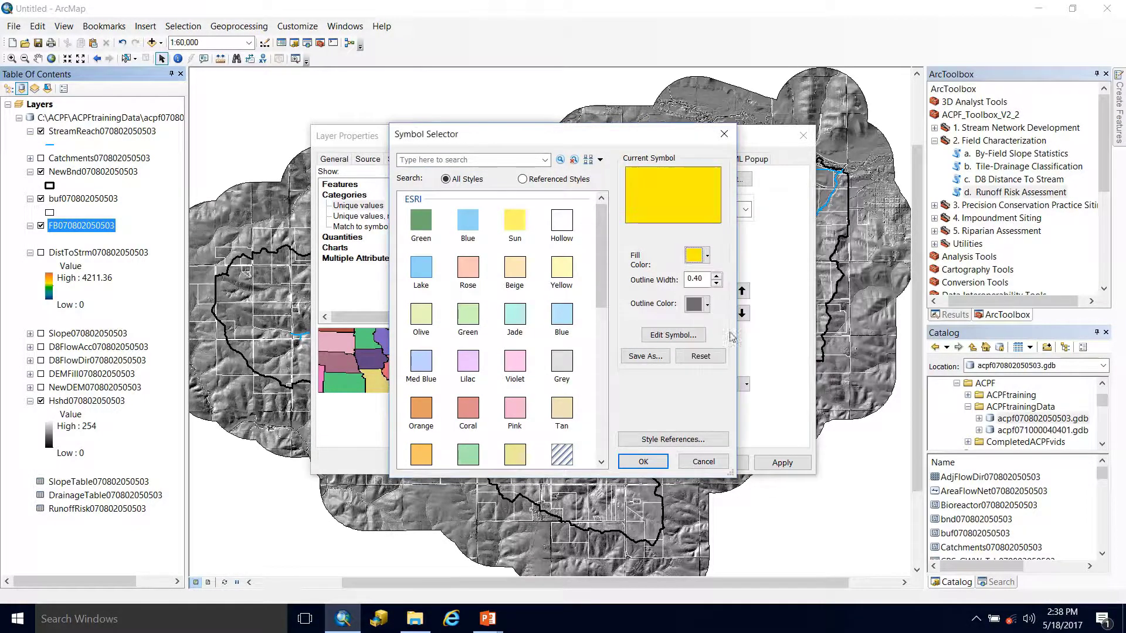
pyautogui.click(643, 461)
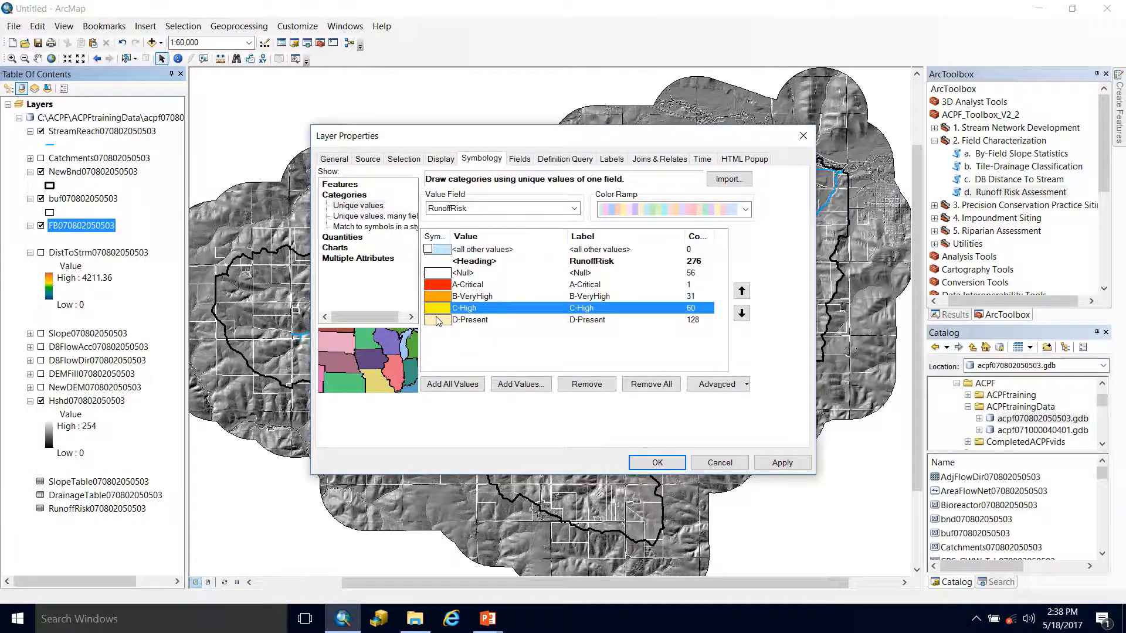
# Step: Set the fill colour of the D-Present class to green and apply the runoff risk symbology to the map
pyautogui.doubleClick(435, 322)
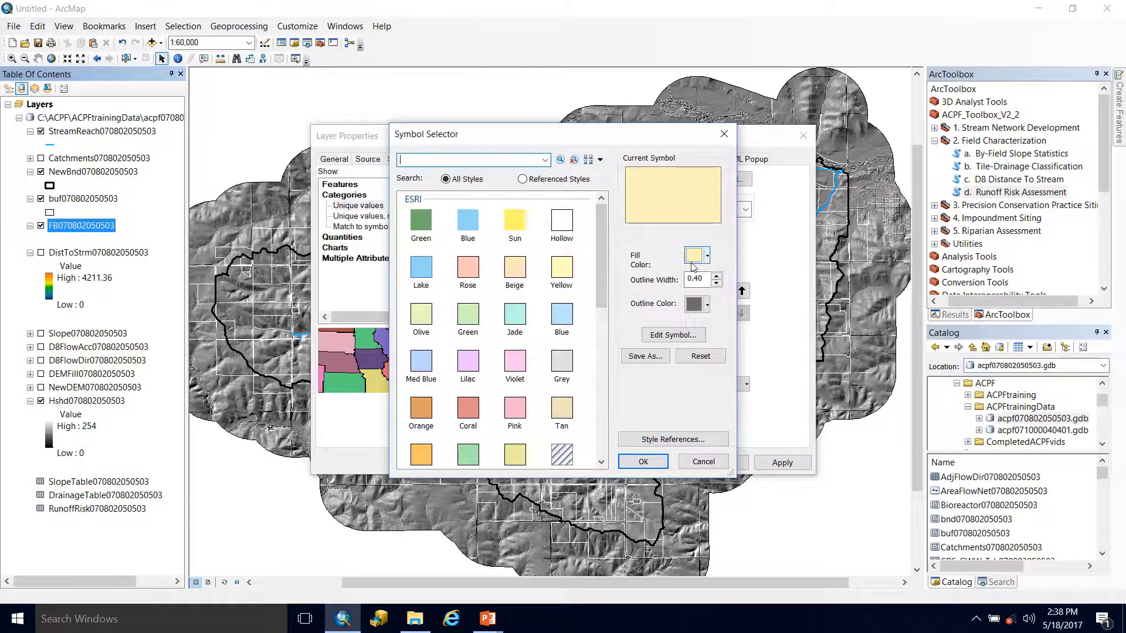
pyautogui.click(708, 257)
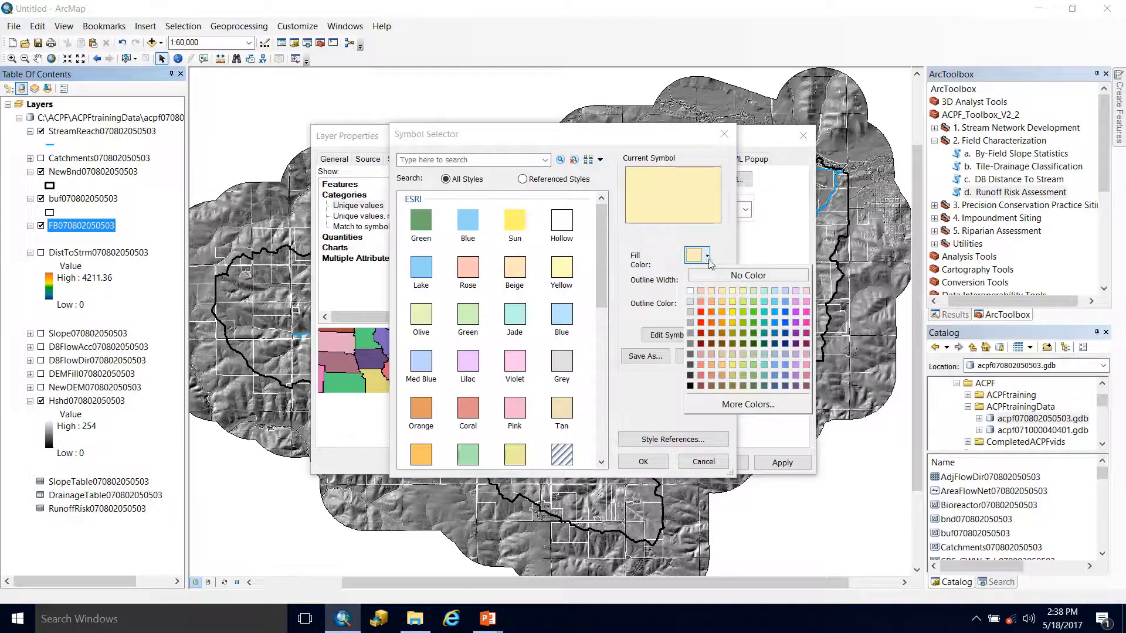
pyautogui.click(754, 312)
pyautogui.click(644, 461)
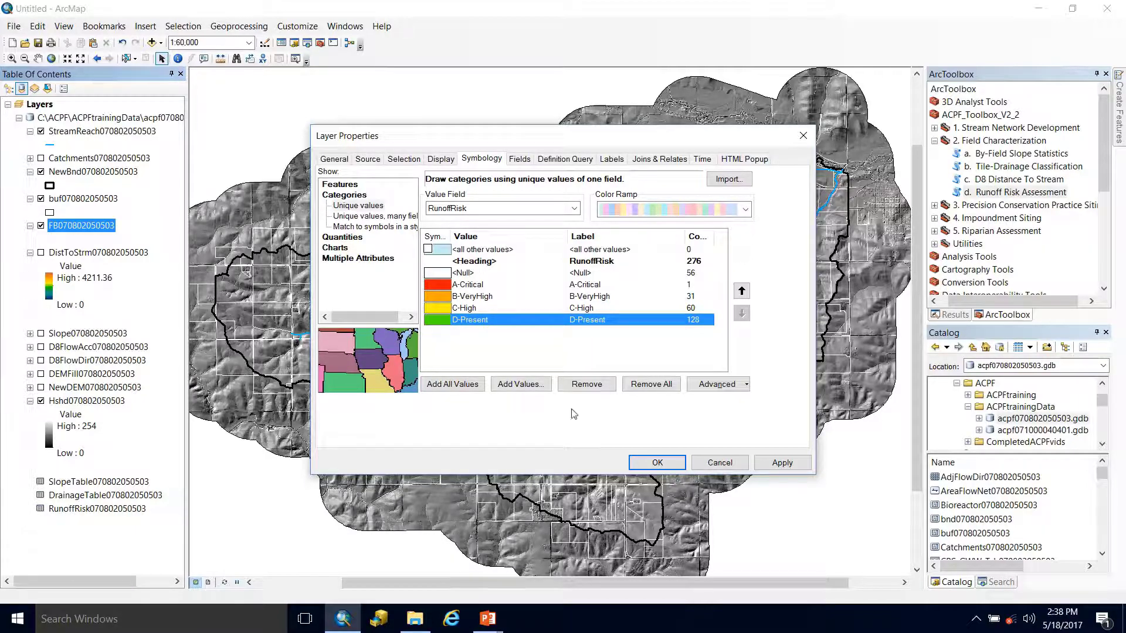
pyautogui.click(782, 463)
pyautogui.click(657, 462)
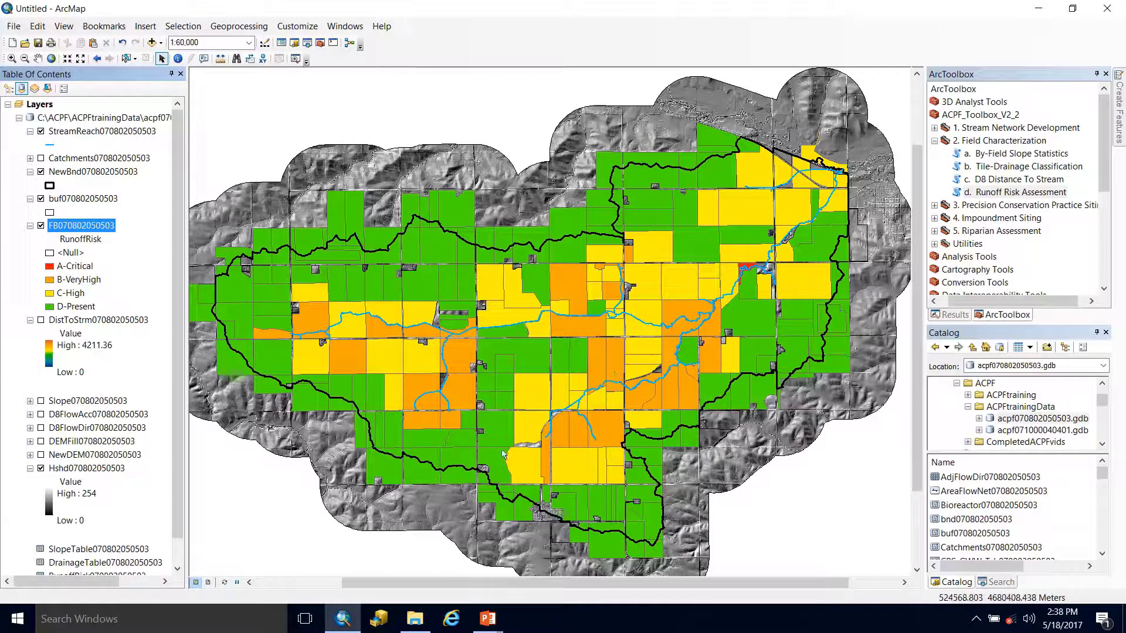
pyautogui.rightClick(70, 230)
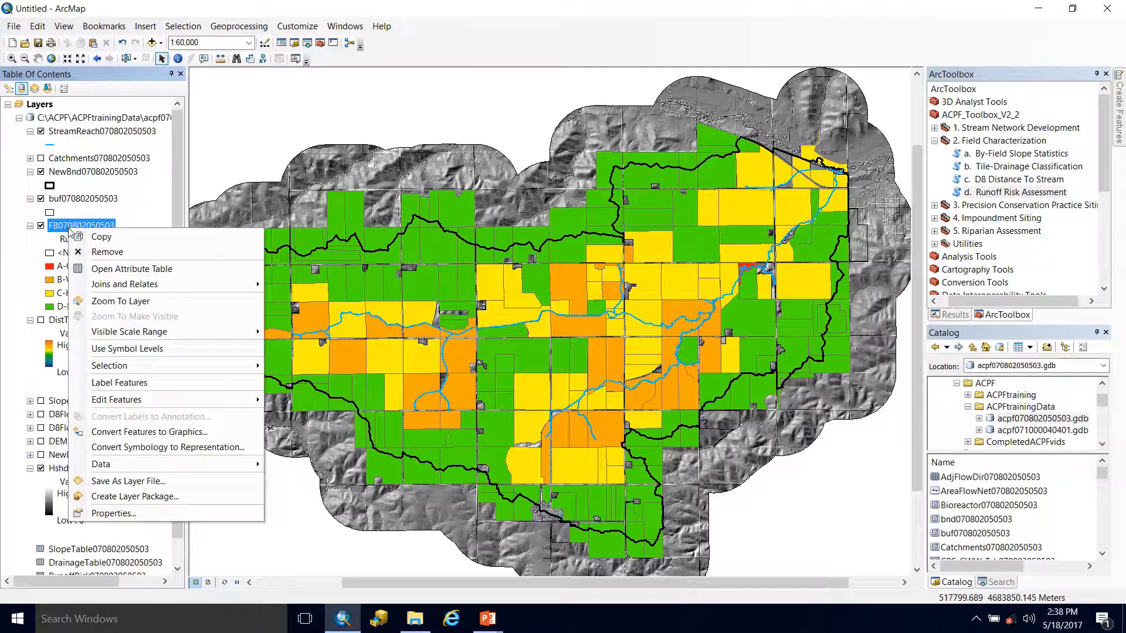
pyautogui.click(129, 268)
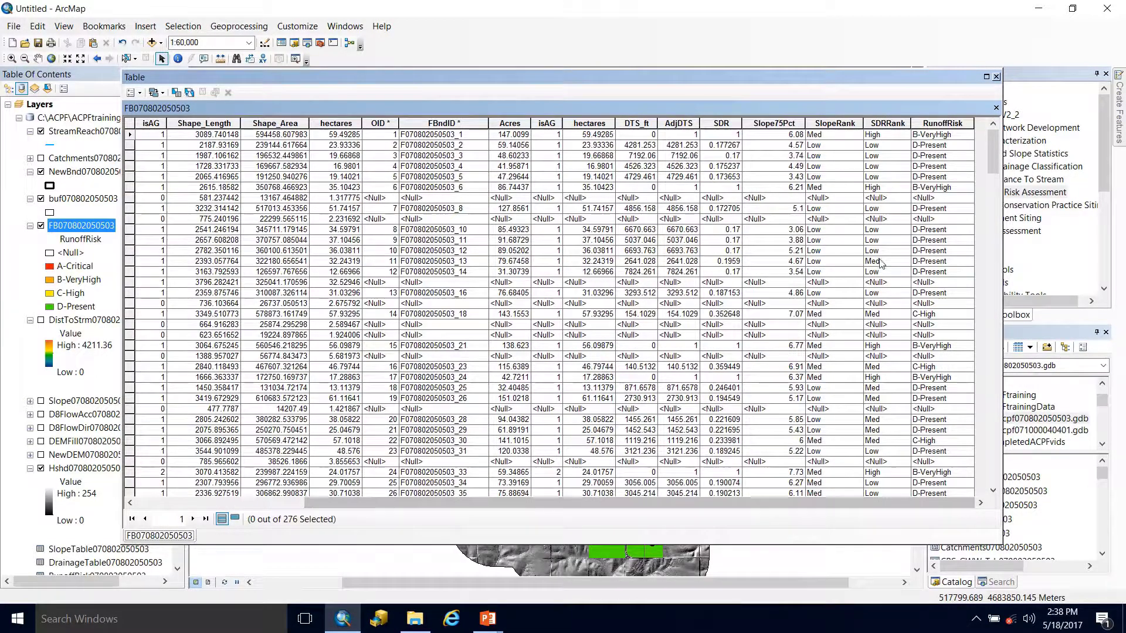
pyautogui.click(887, 124)
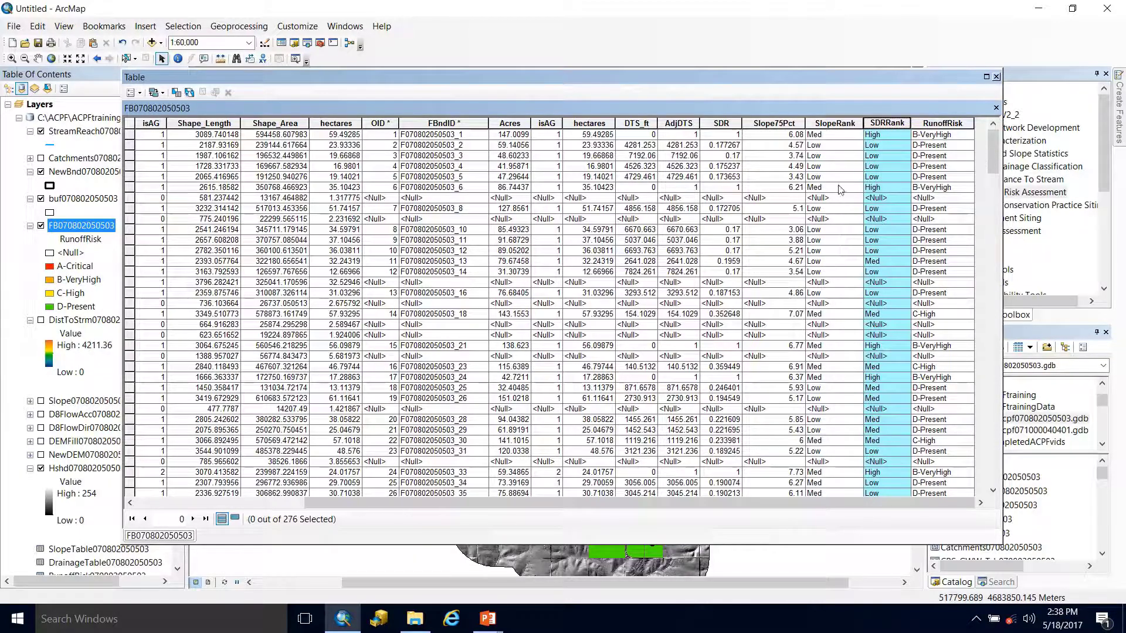
pyautogui.click(836, 124)
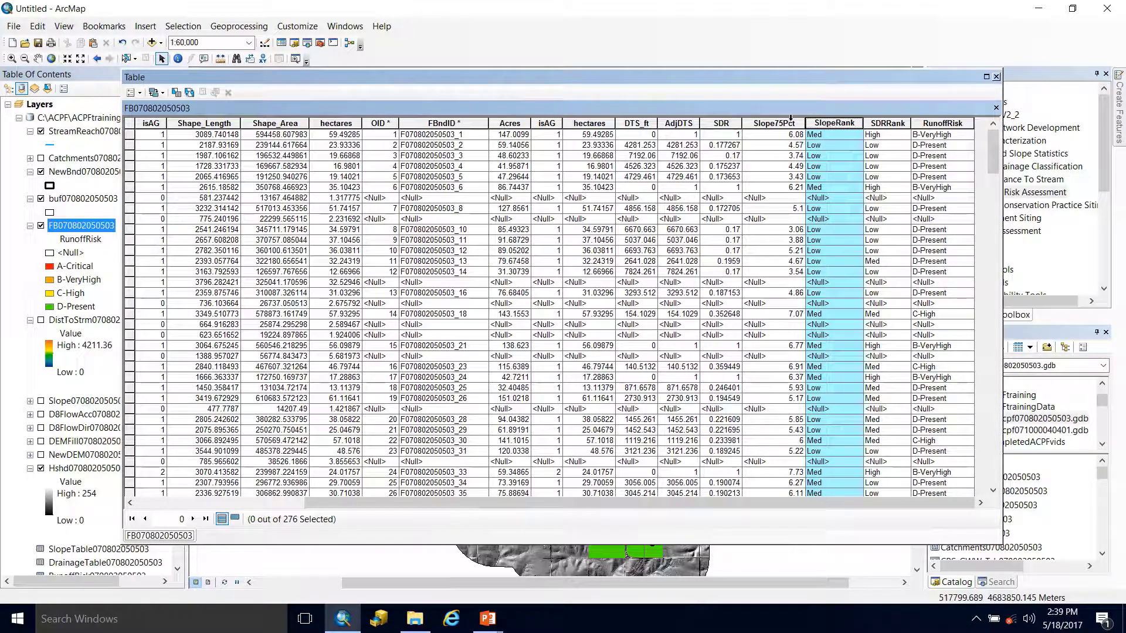
pyautogui.click(791, 139)
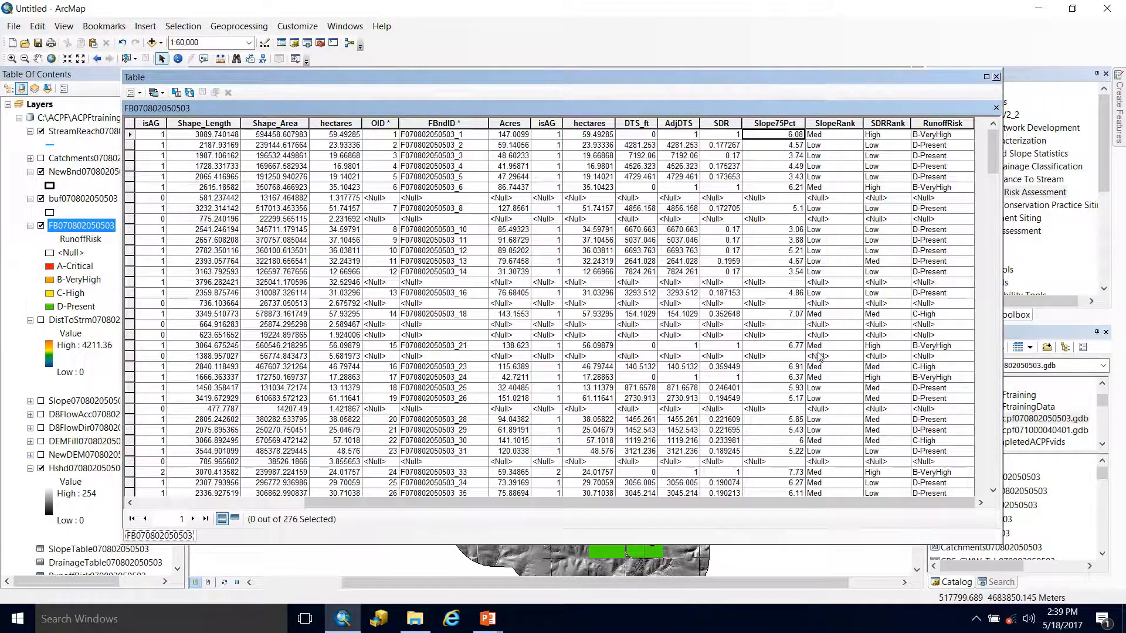
# Step: Sort the records by SlopeRank and compare the Slope75Pct values of the Med, Low, High and null-ranked fields
pyautogui.doubleClick(818, 124)
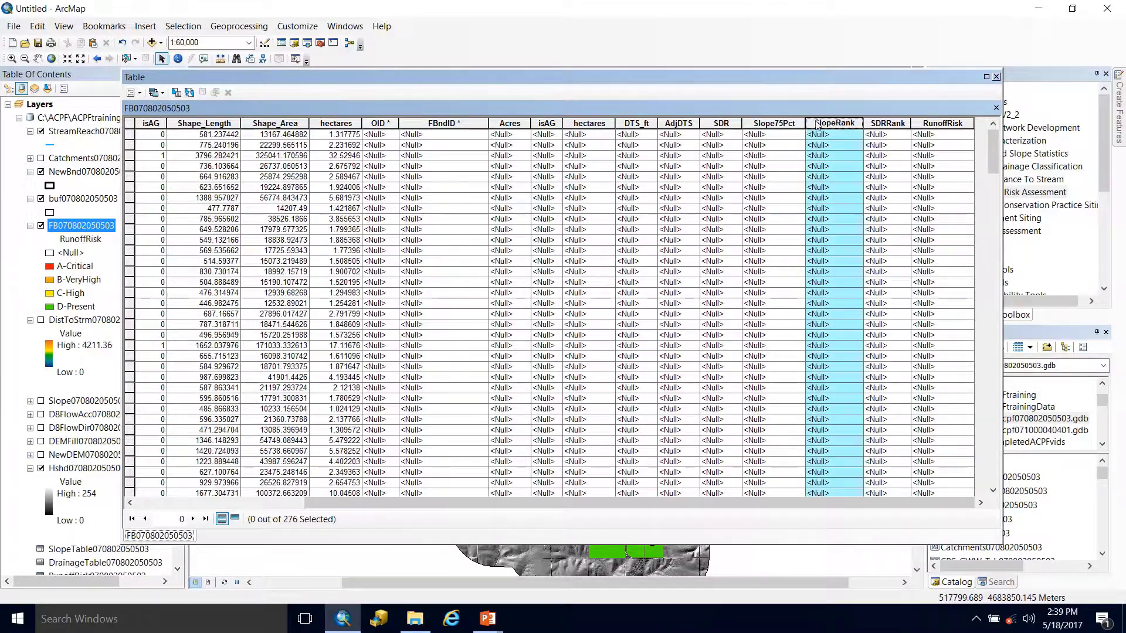
pyautogui.doubleClick(819, 123)
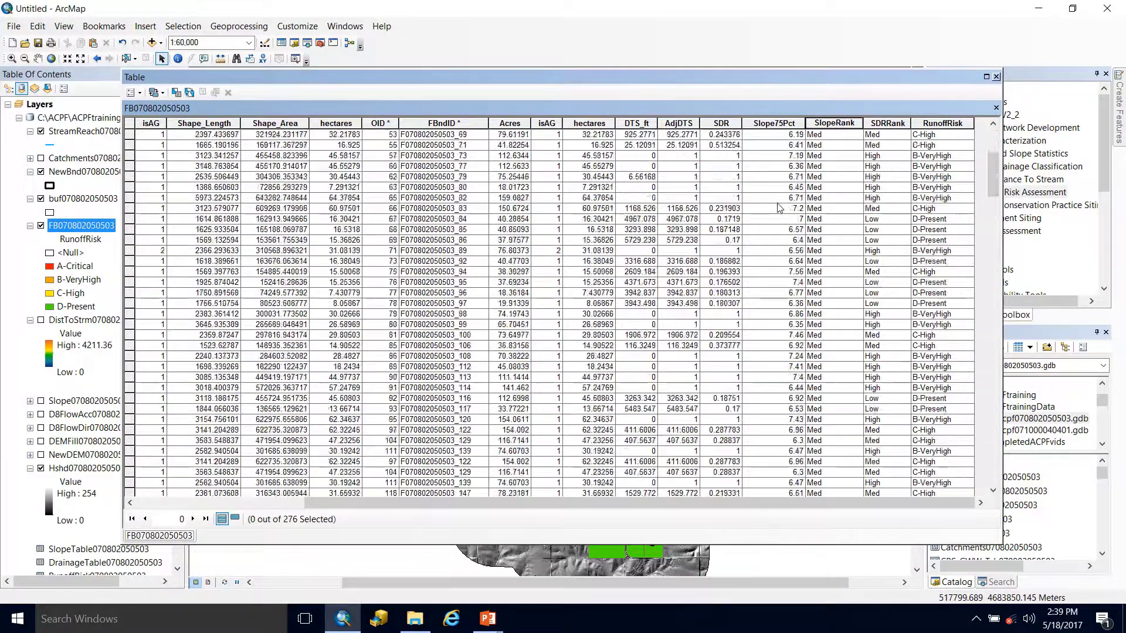
pyautogui.scroll(-10, 777, 209)
pyautogui.moveTo(992, 209); pyautogui.dragTo(978, 425)
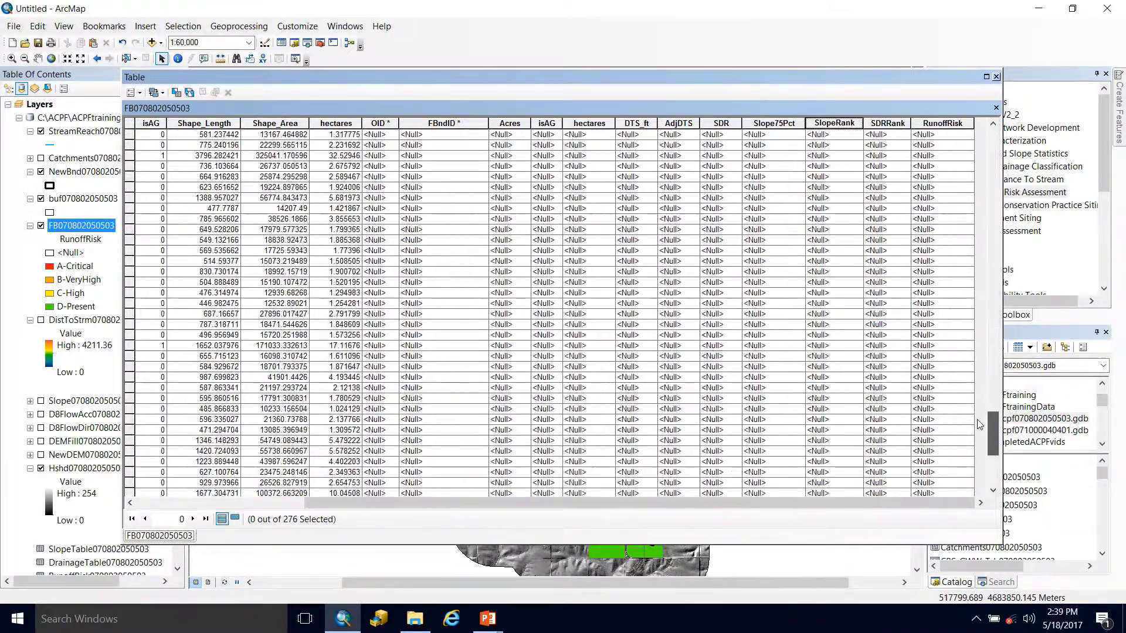
pyautogui.scroll(8, 977, 425)
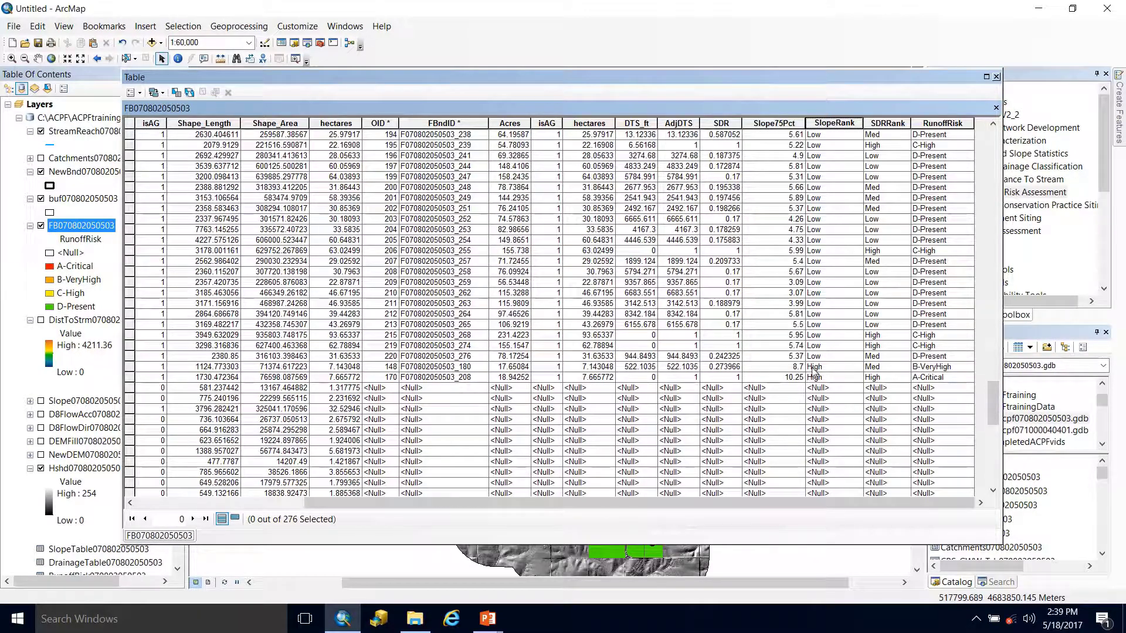
pyautogui.click(792, 368)
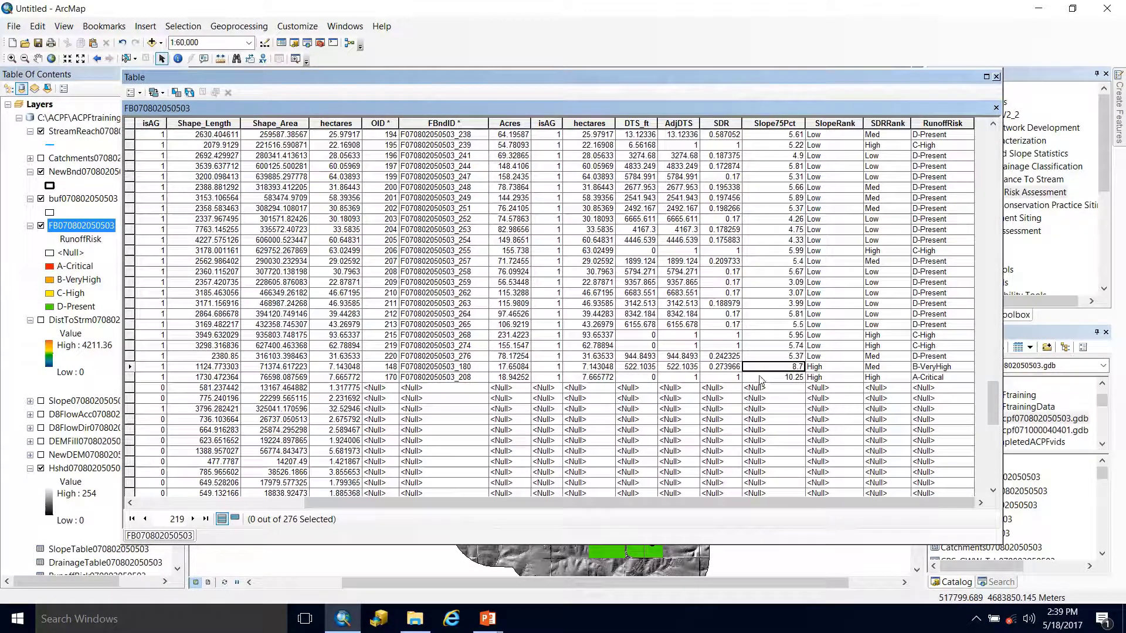
pyautogui.click(760, 379)
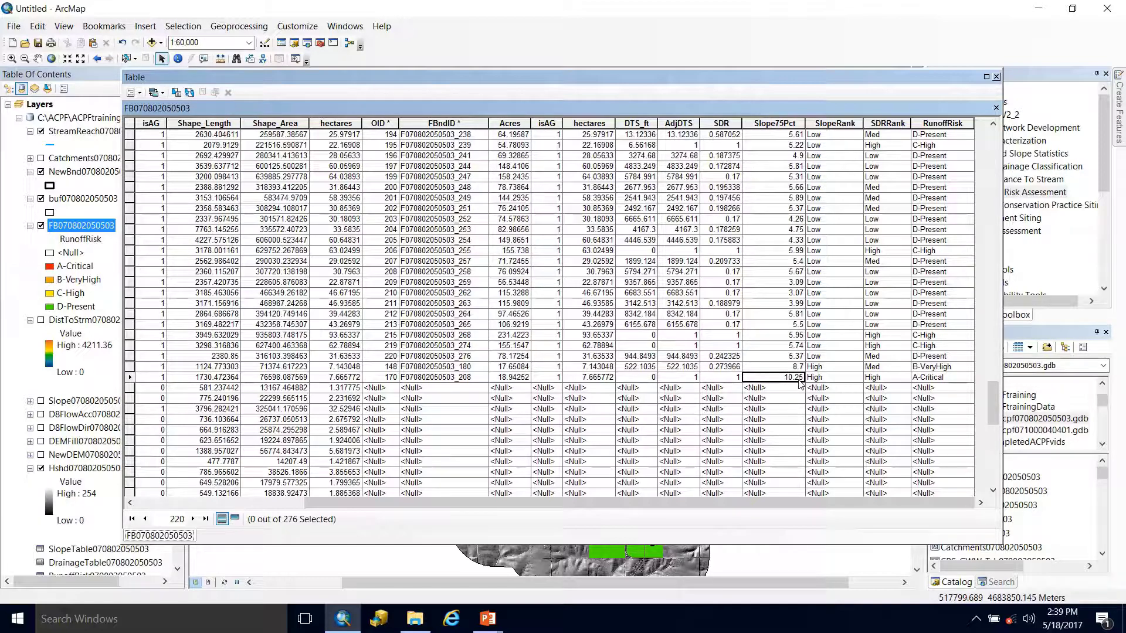
pyautogui.scroll(-7, 786, 364)
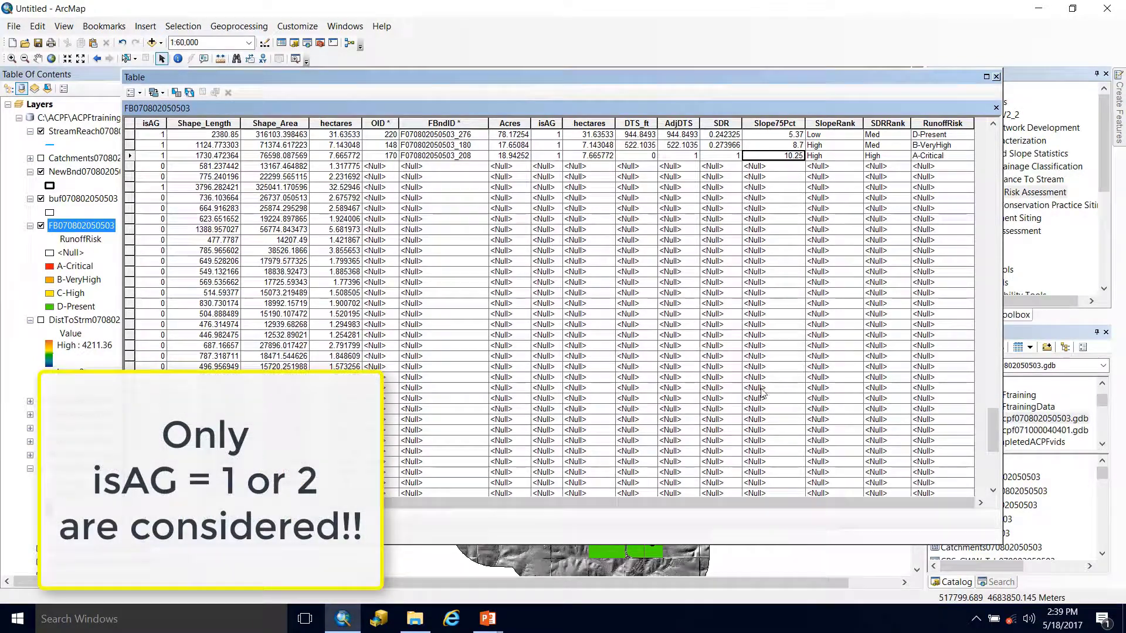
pyautogui.scroll(10, 830, 422)
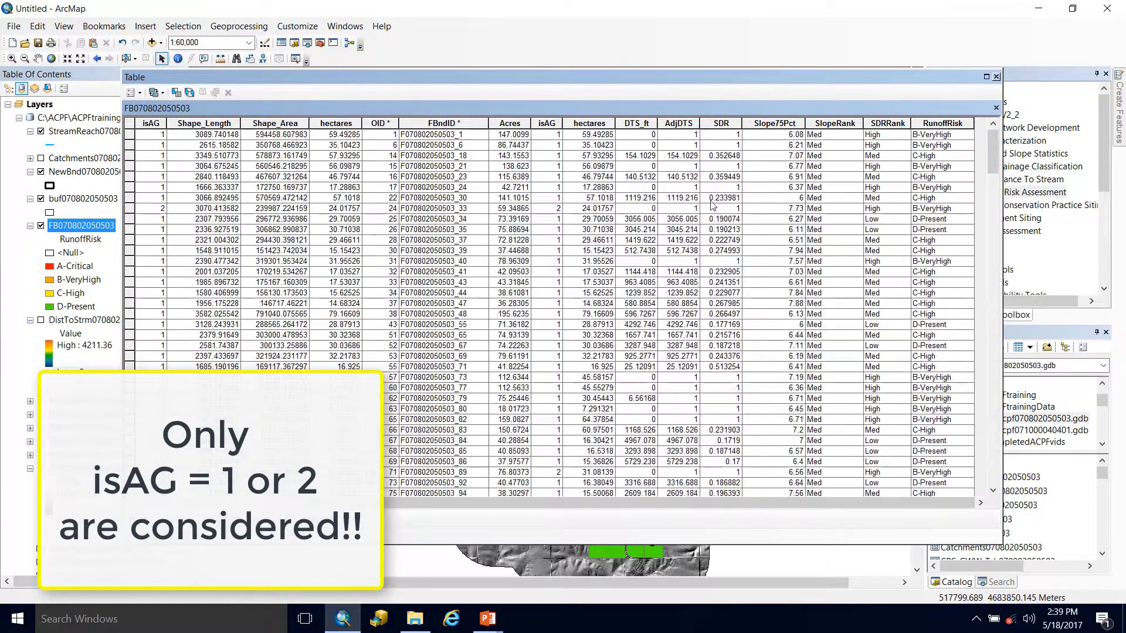
# Step: Examine the AdjDTS, DTS_ft and SDR columns to compare the stream distances with the sediment delivery ratio
pyautogui.click(685, 124)
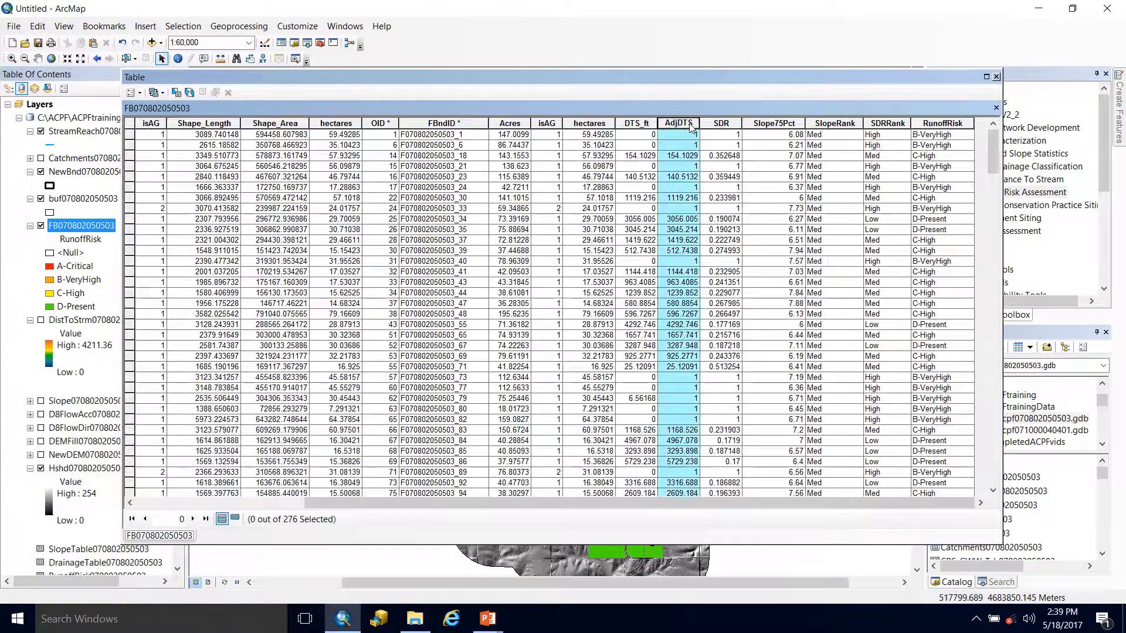
pyautogui.click(645, 124)
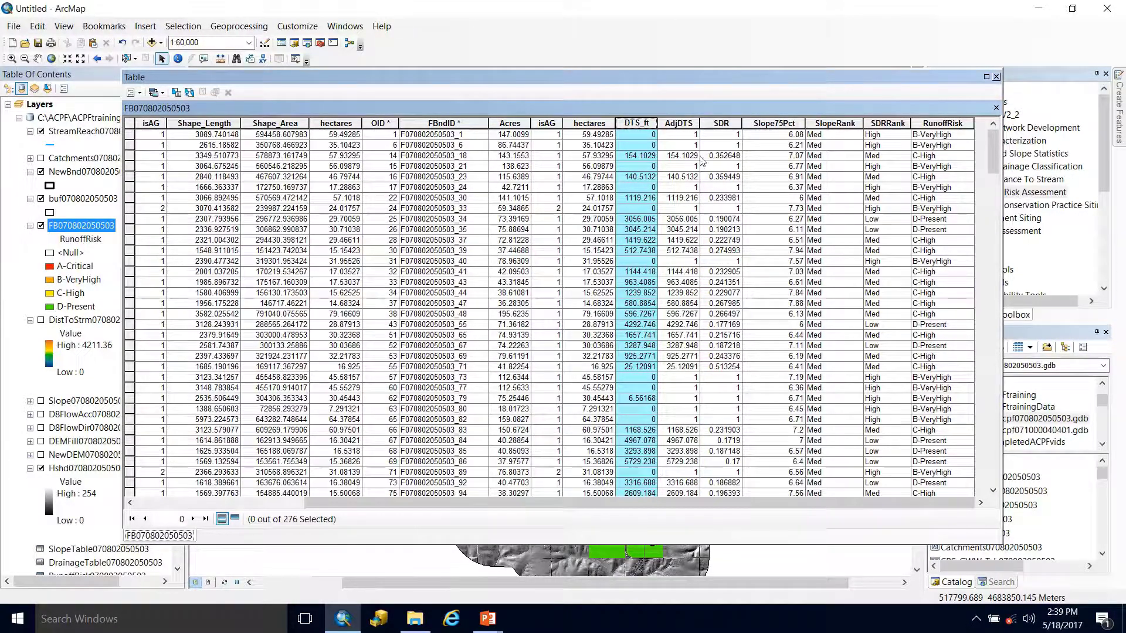
pyautogui.click(721, 123)
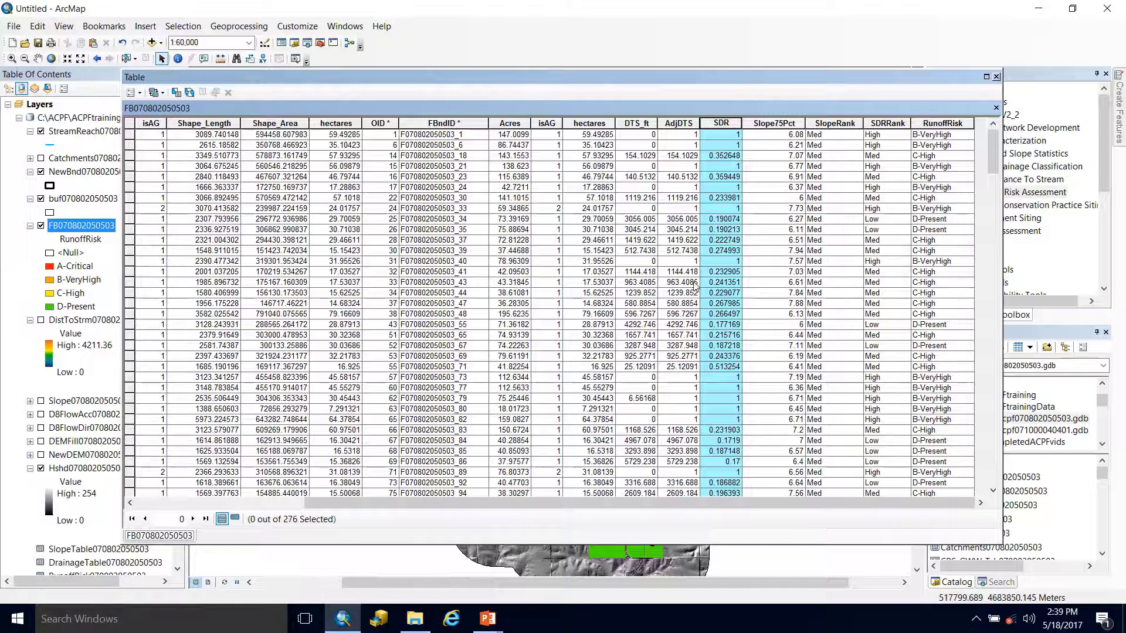